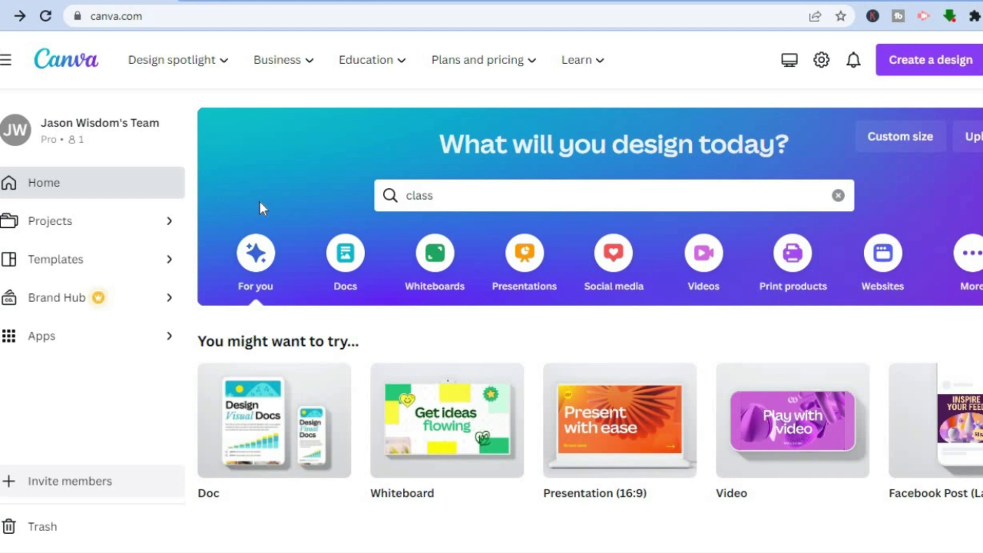
Bring up the home search suggestions for 'class', such as classroom and class schedule
click(446, 196)
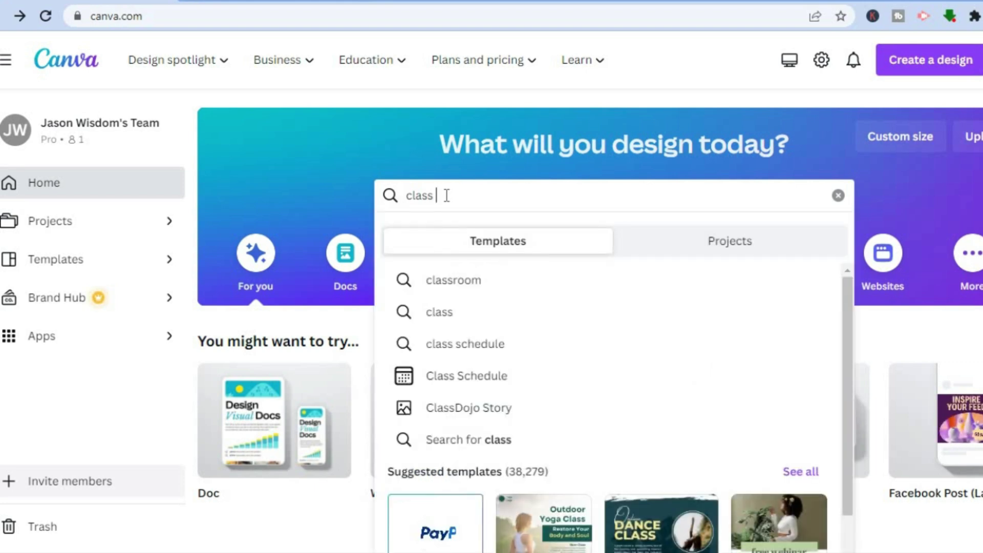
Open the 'class schedule' template results and browse the 3,069 designs, returning to the top
click(465, 341)
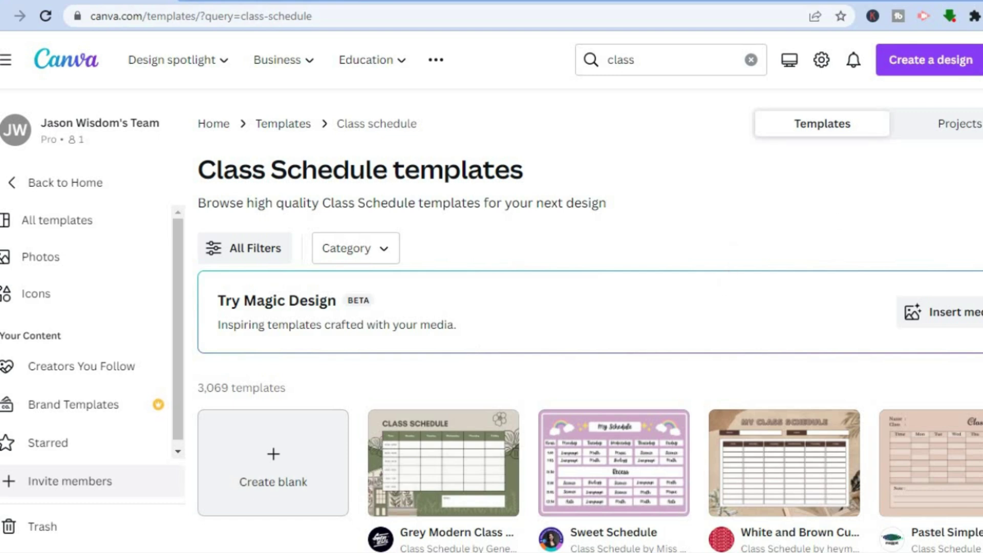
scroll(589, 328, down, 2)
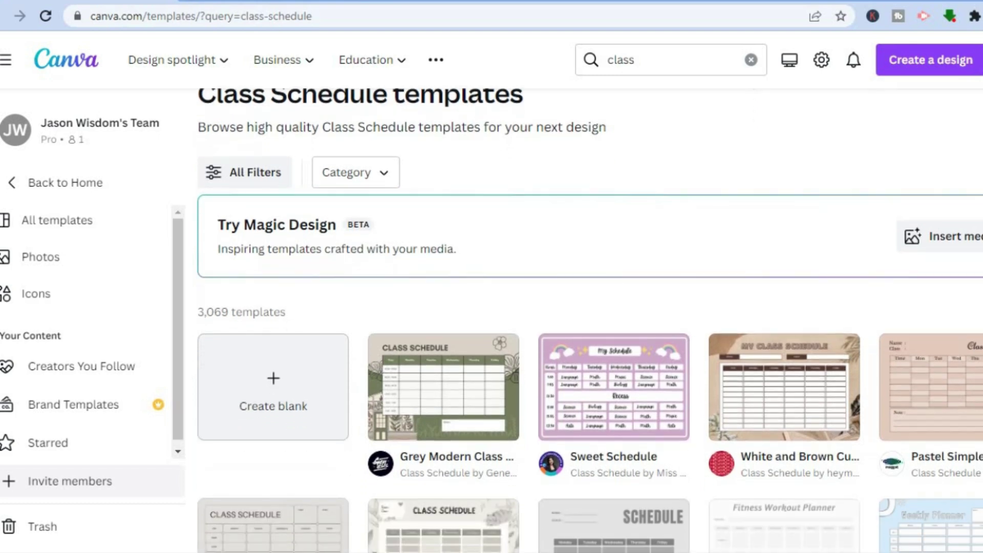
scroll(589, 317, down, 3)
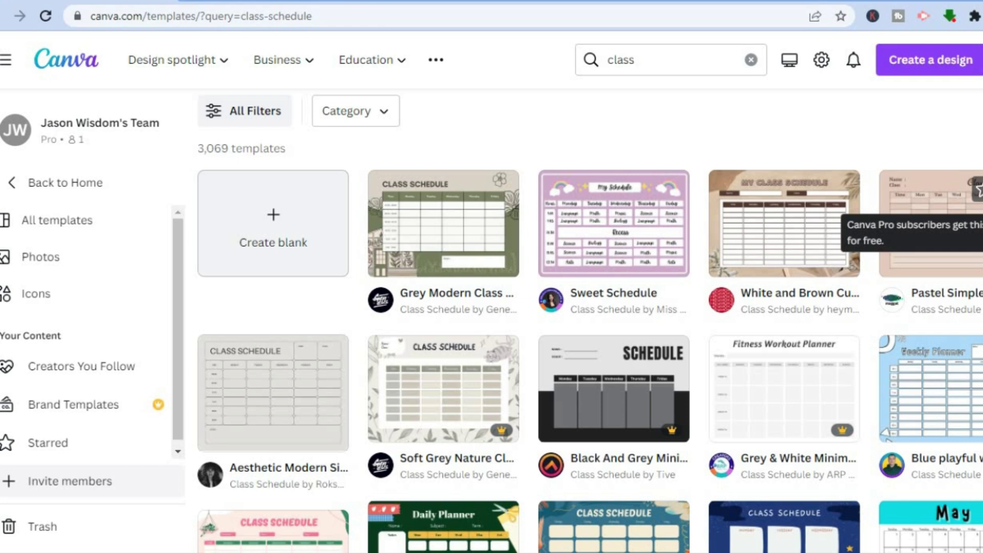
scroll(590, 321, down, 4)
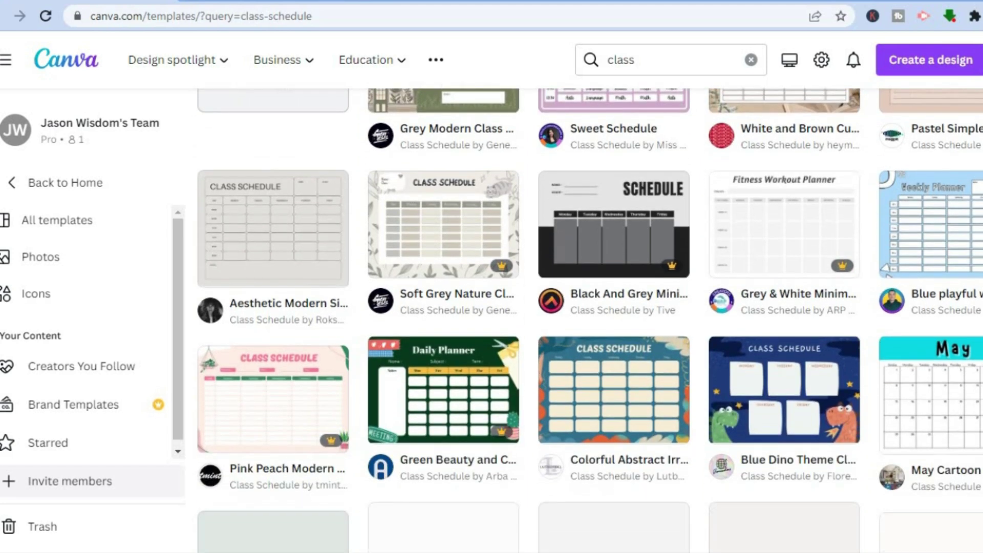
scroll(590, 321, down, 3)
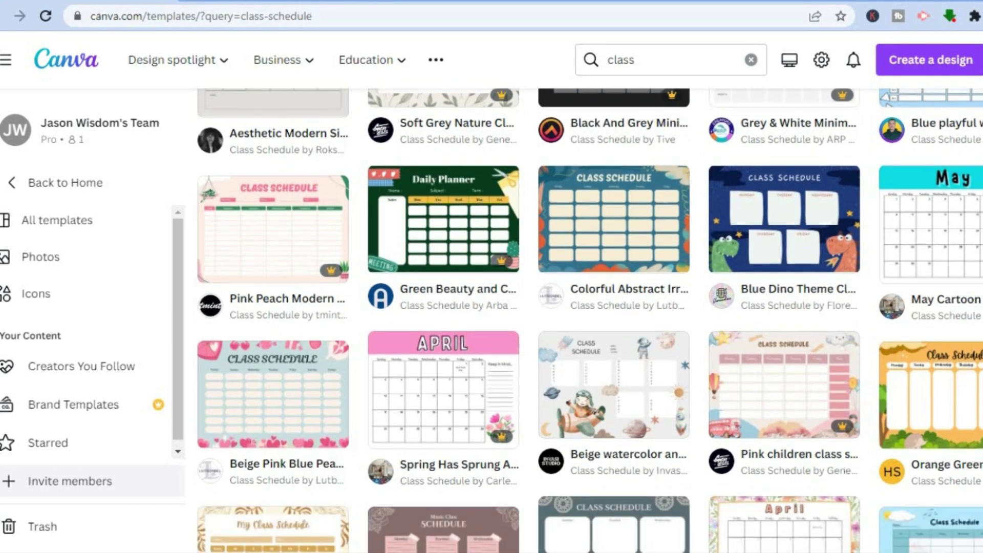
scroll(834, 346, down, 1)
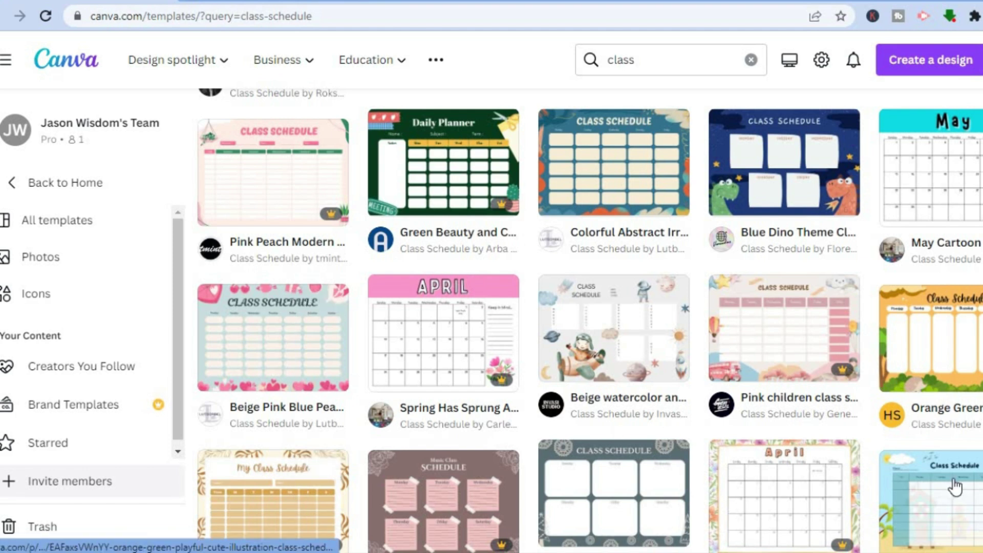
scroll(976, 469, down, 5)
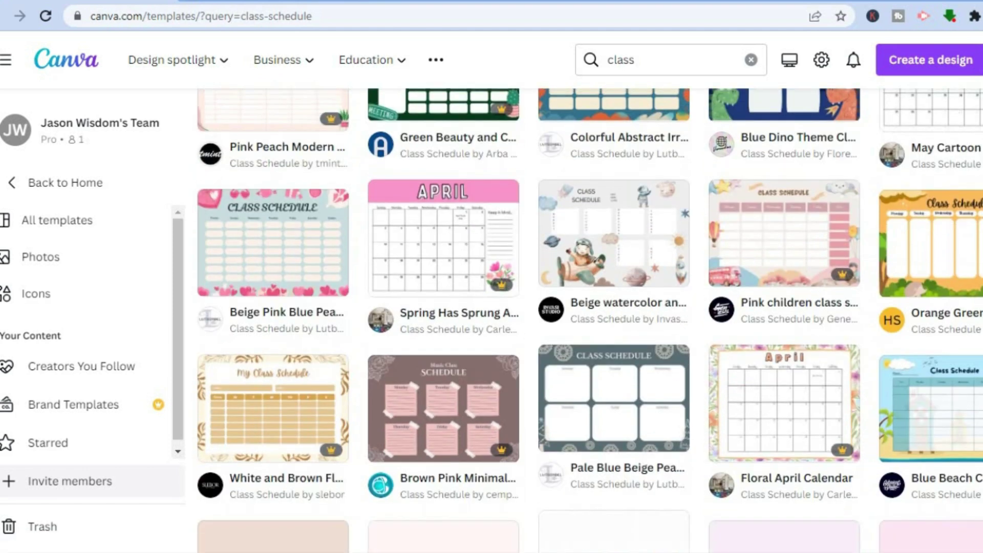
scroll(589, 317, up, 10)
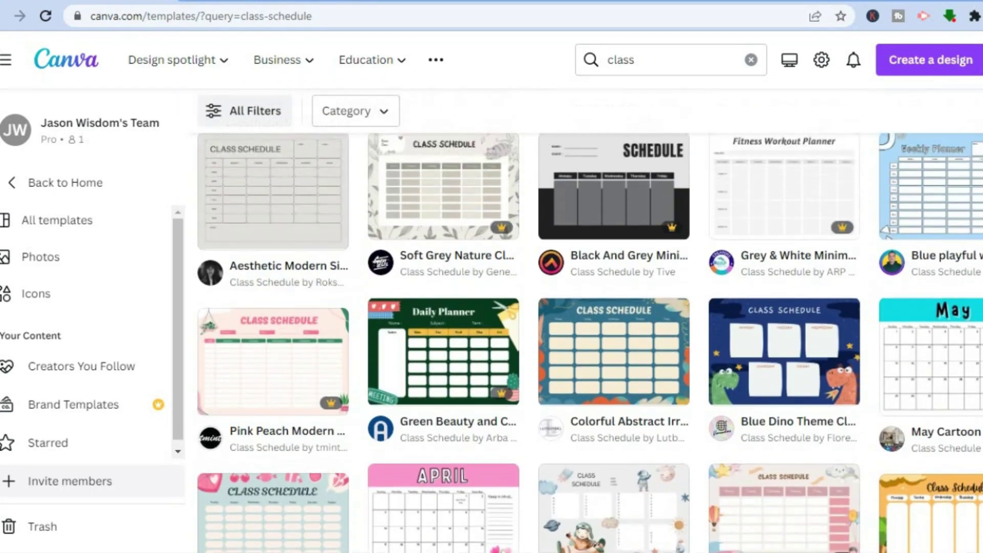
scroll(443, 297, up, 3)
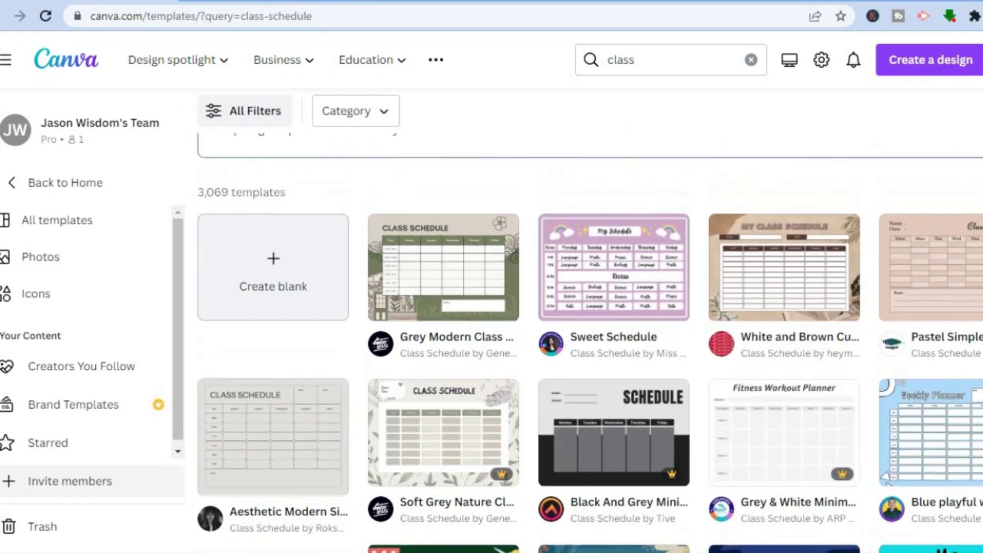
Customize the Grey Modern Class Schedule Print template to open it in the editor
click(443, 298)
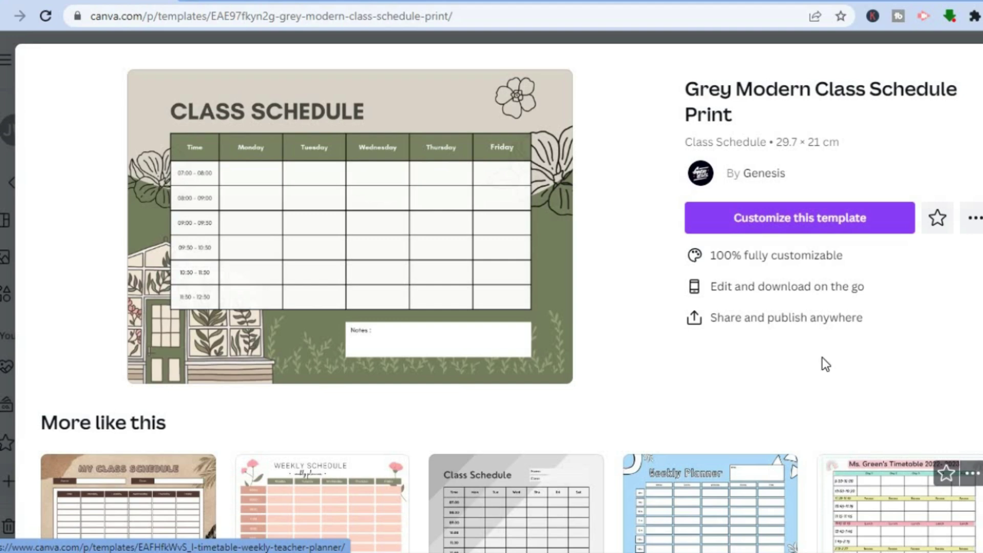
click(790, 225)
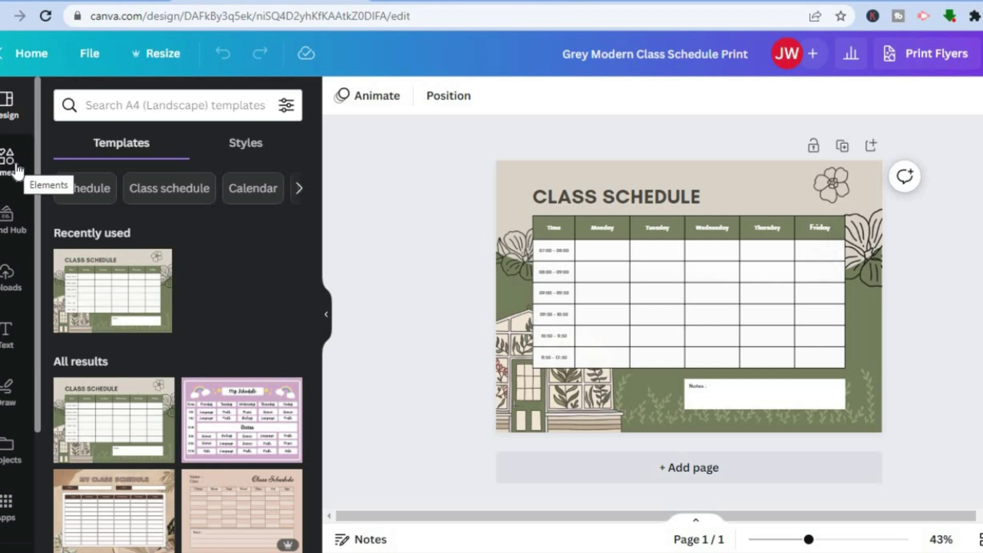
Enter 'des' in the Elements library search
click(17, 171)
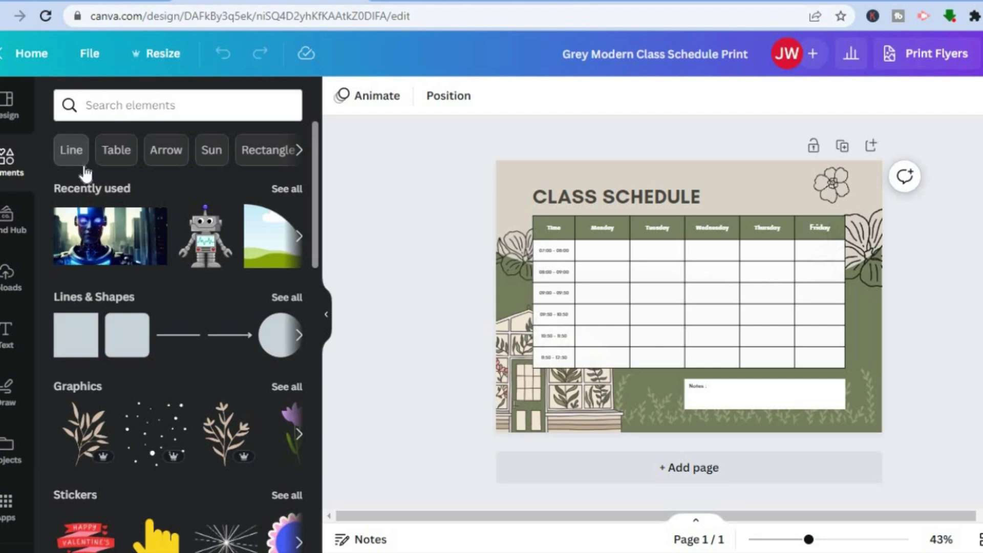
click(160, 98)
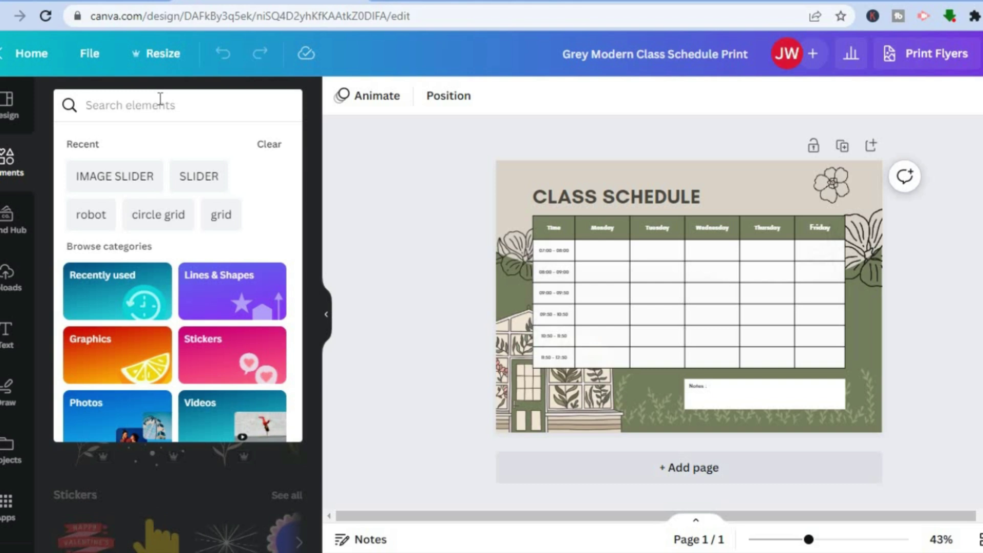
text(des)
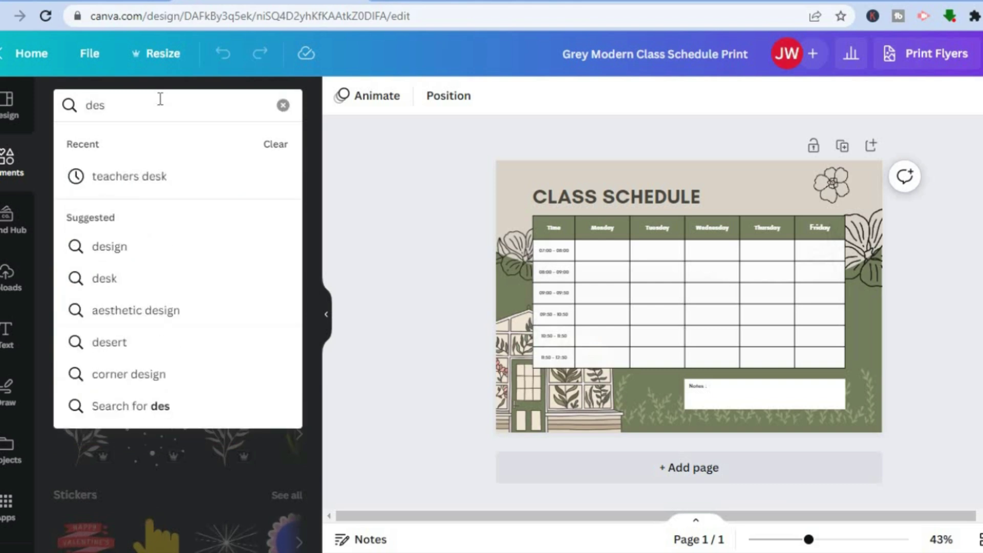
Place the green 'teachers desk' graphic, scaled down, in the bottom-right corner beside Notes
click(154, 176)
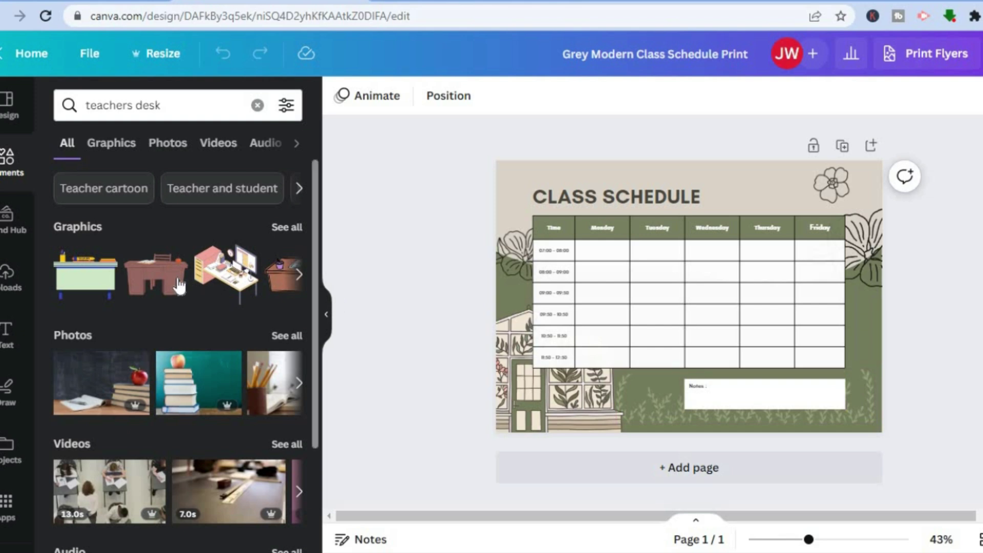
drag(86, 286, 789, 364)
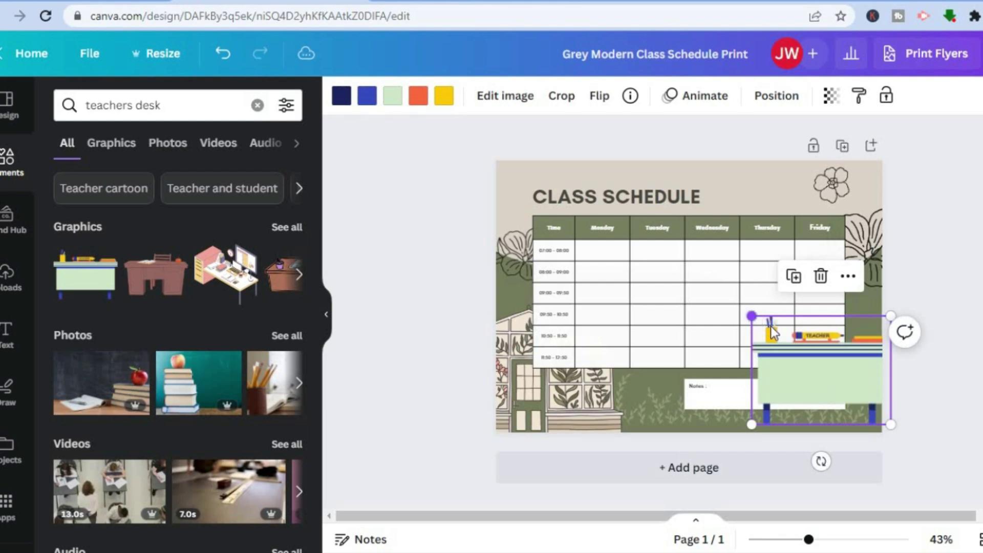
drag(752, 316, 799, 354)
mouse_move(891, 426)
mouse_down()
mouse_move(865, 404)
mouse_move(883, 429)
mouse_up()
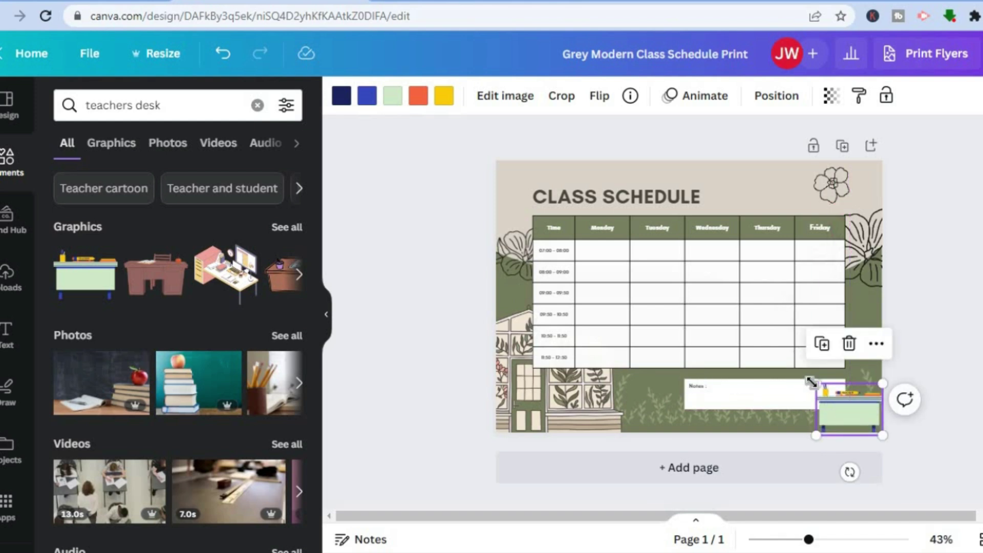
drag(818, 385, 828, 389)
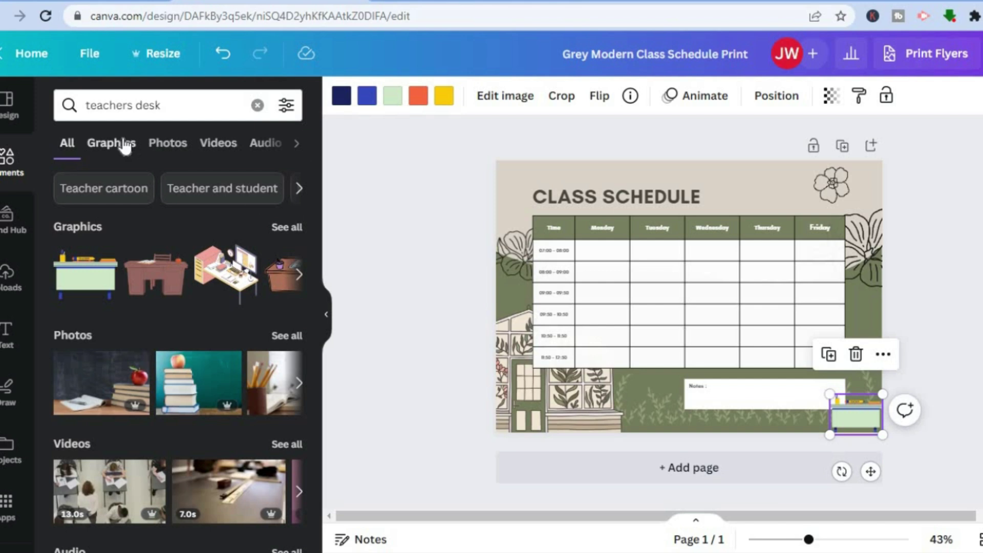
Look through the Uploads and Text panels, then select the beige top band
click(15, 271)
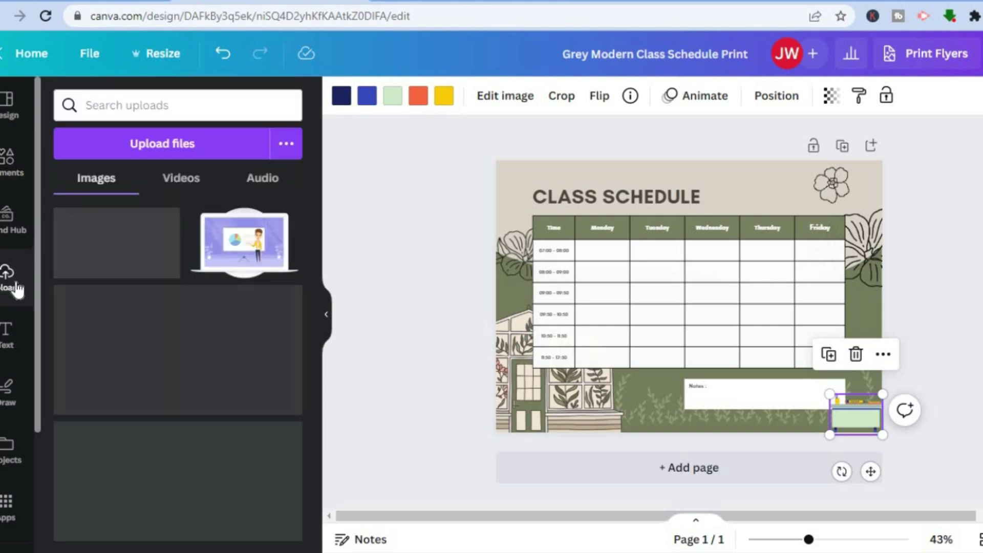
click(15, 336)
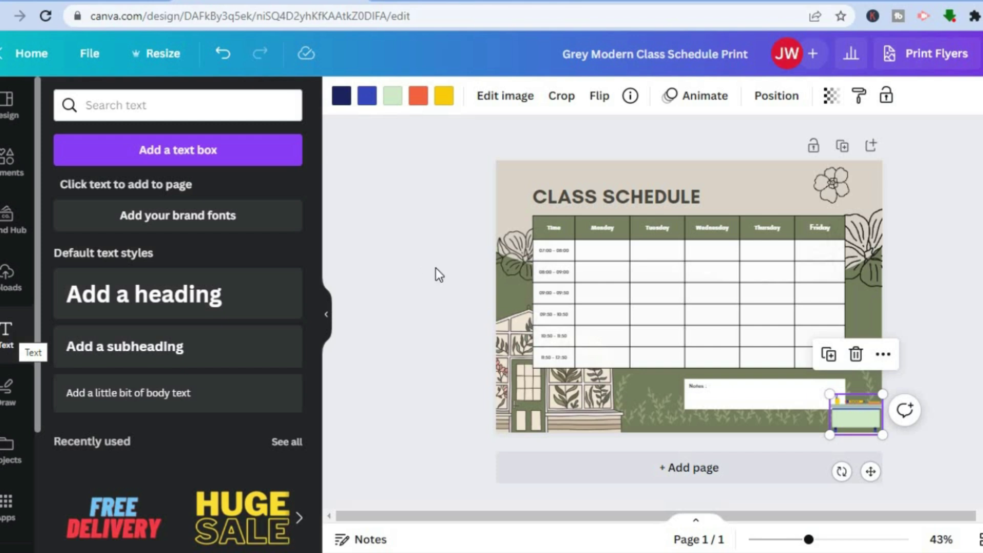
click(763, 165)
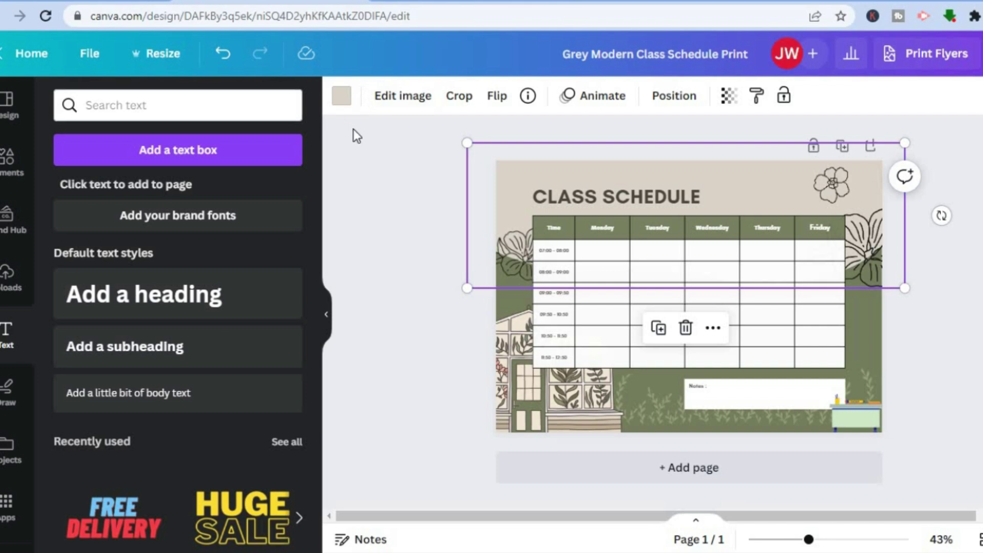
Recolour the beige top band to default turquoise and delete the lower-left greenhouse illustration
click(341, 99)
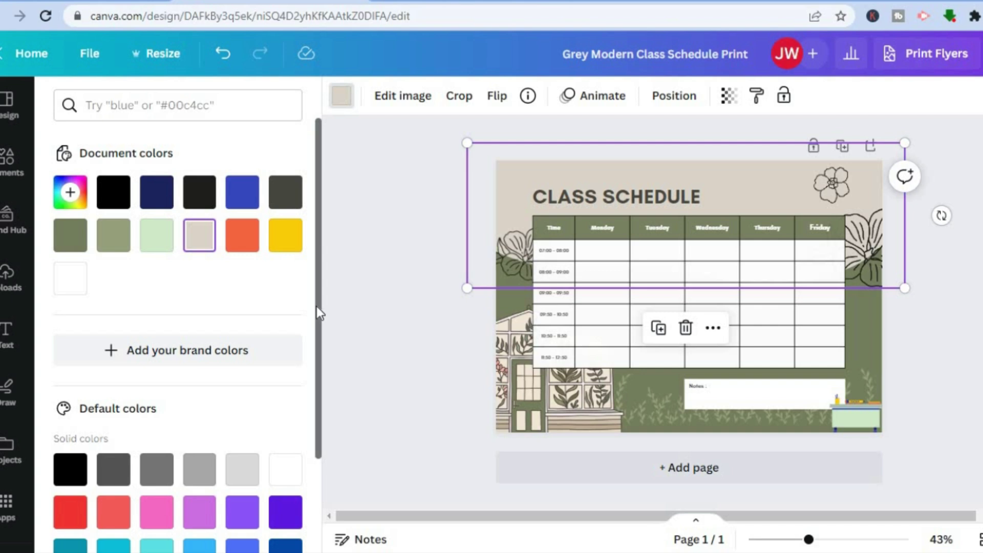
scroll(315, 383, down, 2)
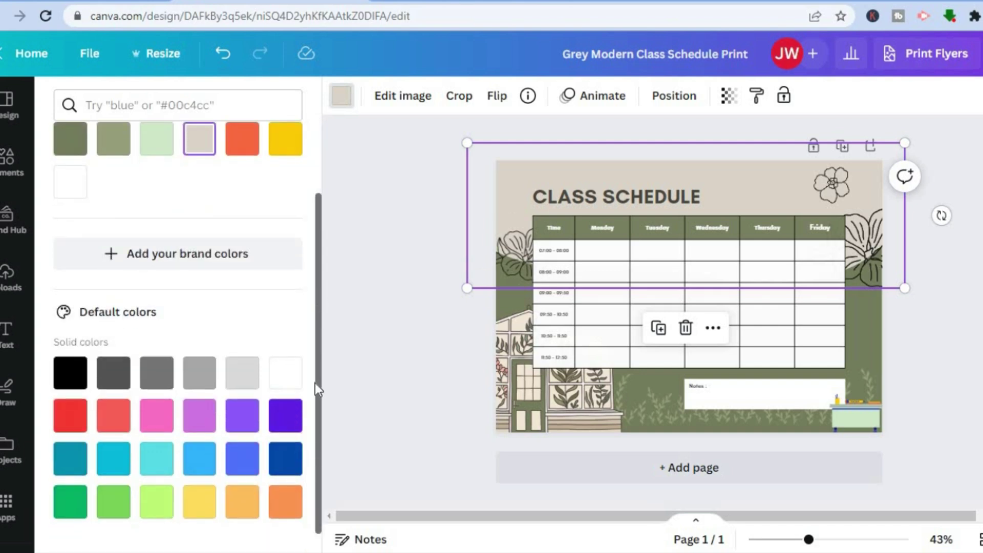
click(155, 465)
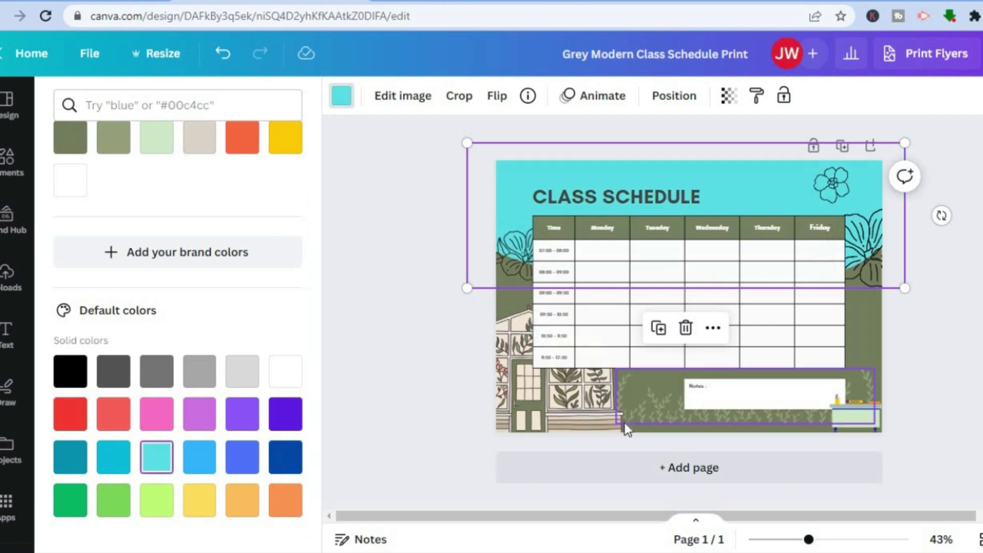
click(570, 394)
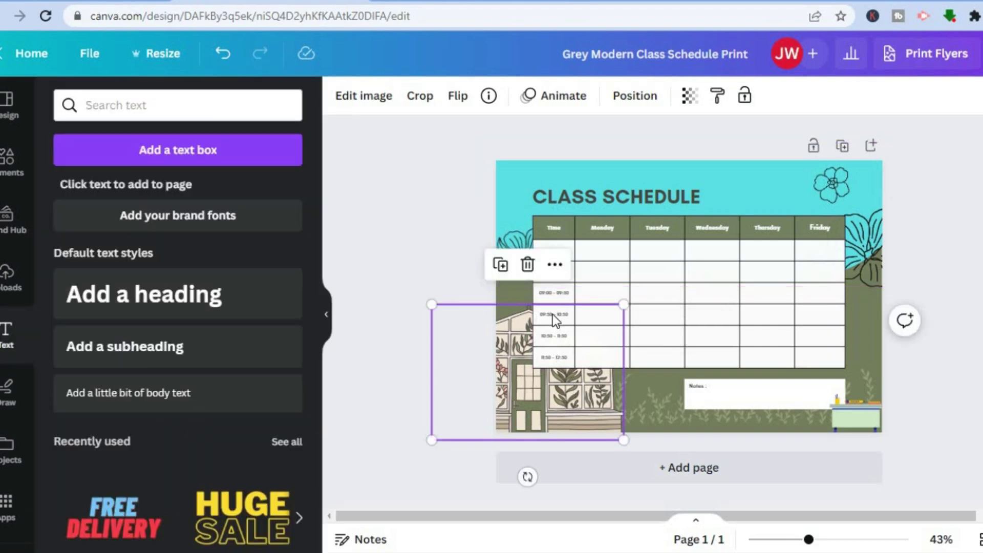
click(527, 265)
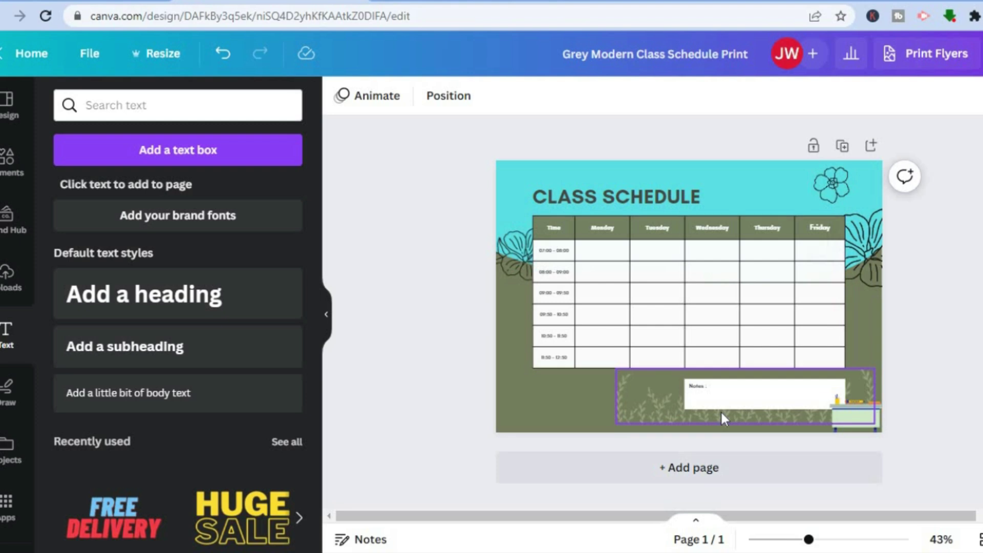
Add a blank second page and clear the old 'teachers desk' elements search
click(611, 480)
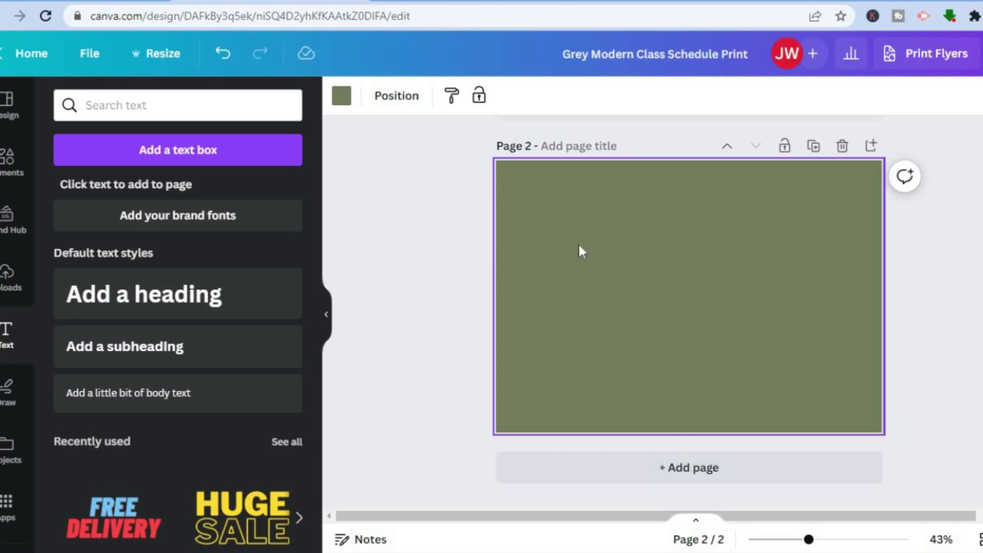
click(20, 172)
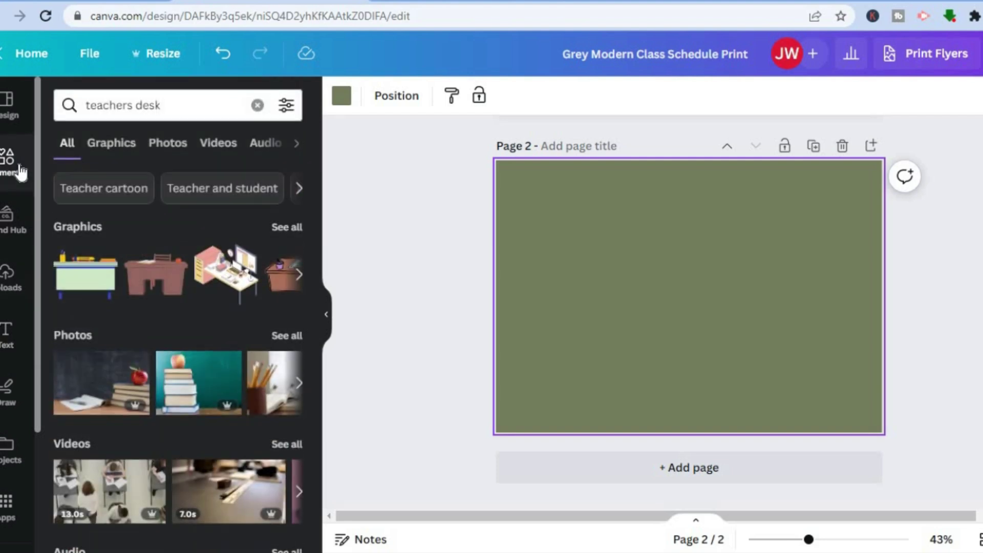
click(257, 104)
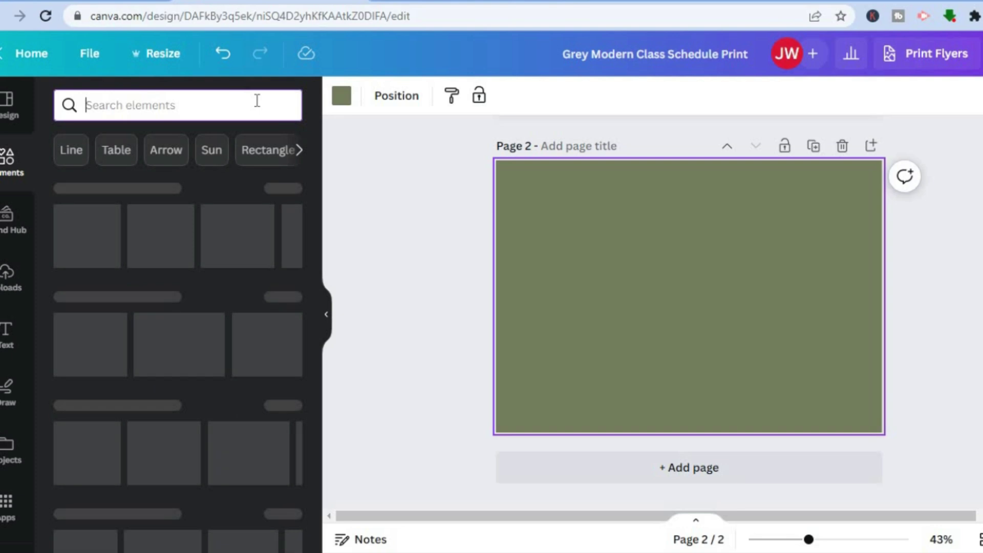
click(359, 179)
scroll(359, 179, up, 2)
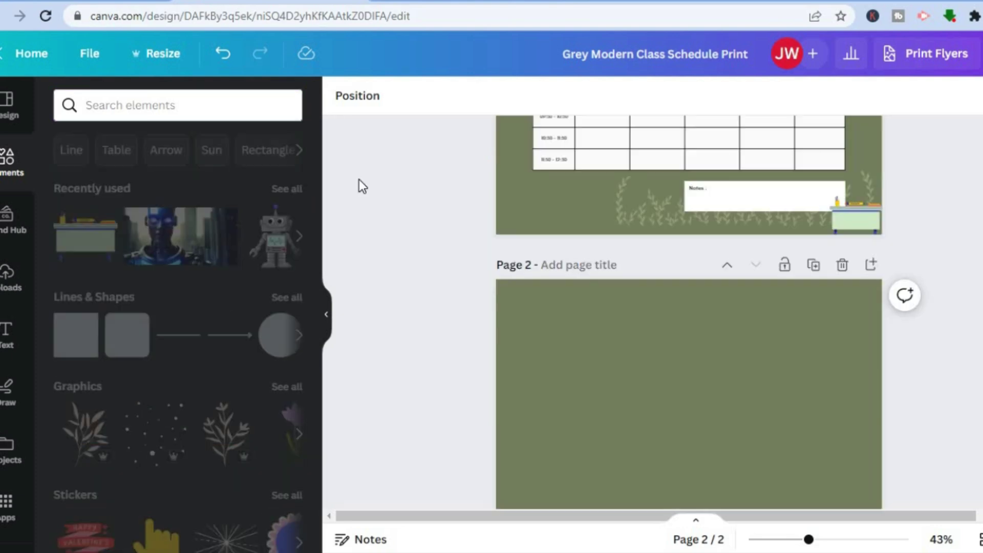
Search elements for 'weekly schedule' and list all matching graphics
click(135, 105)
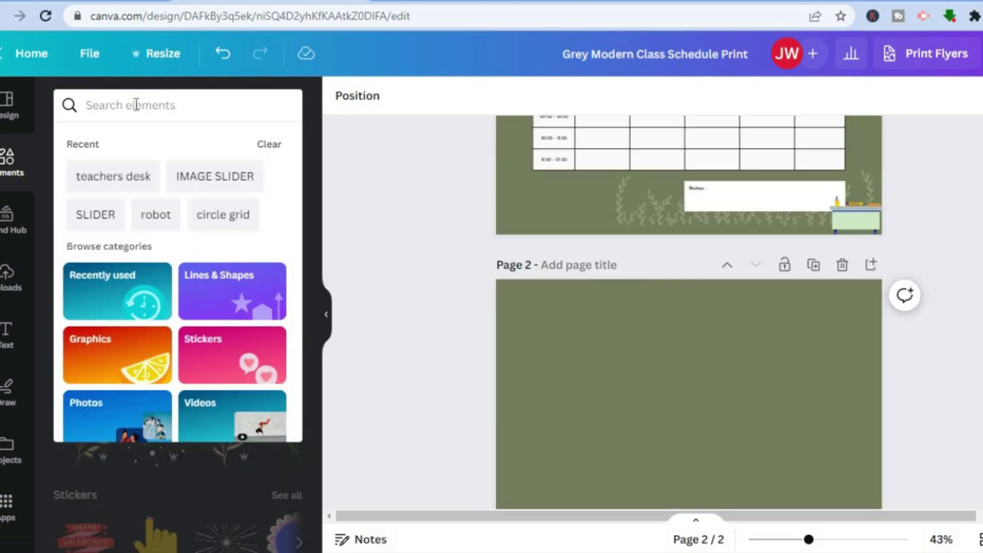
text(wee)
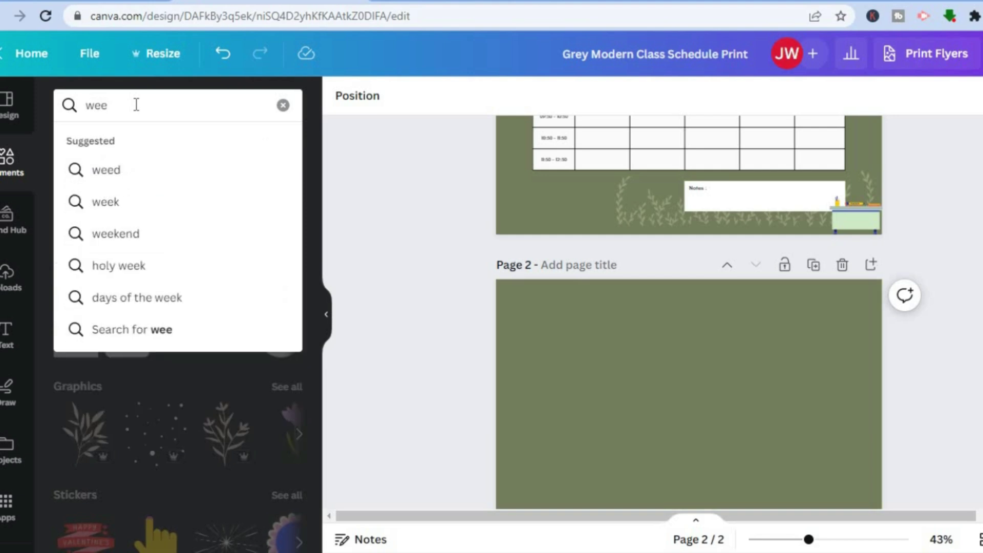
text(kly)
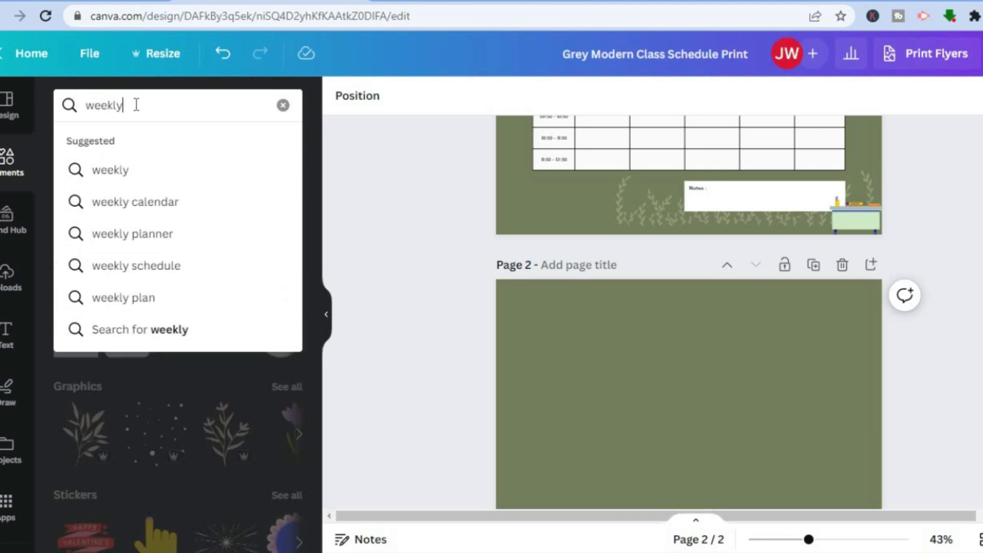
click(150, 266)
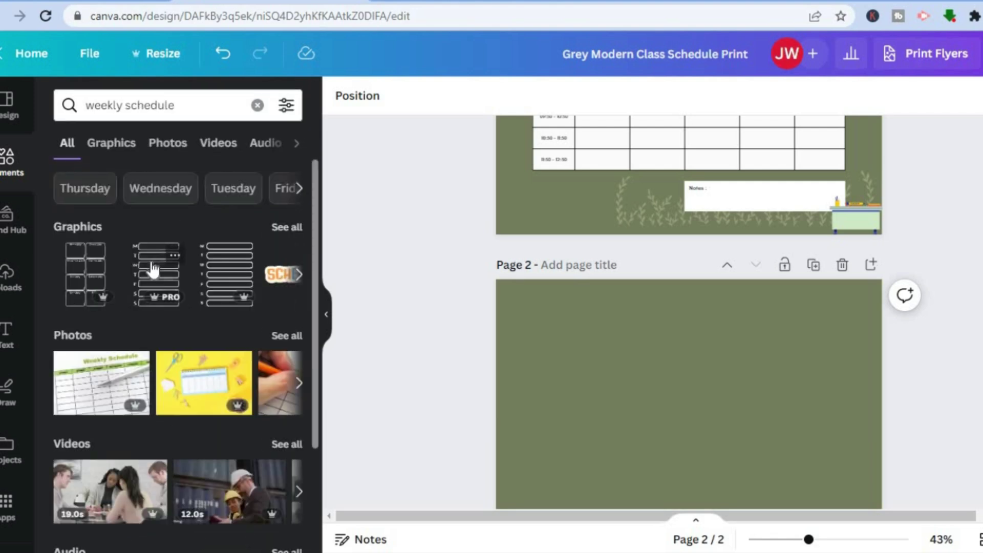
click(287, 223)
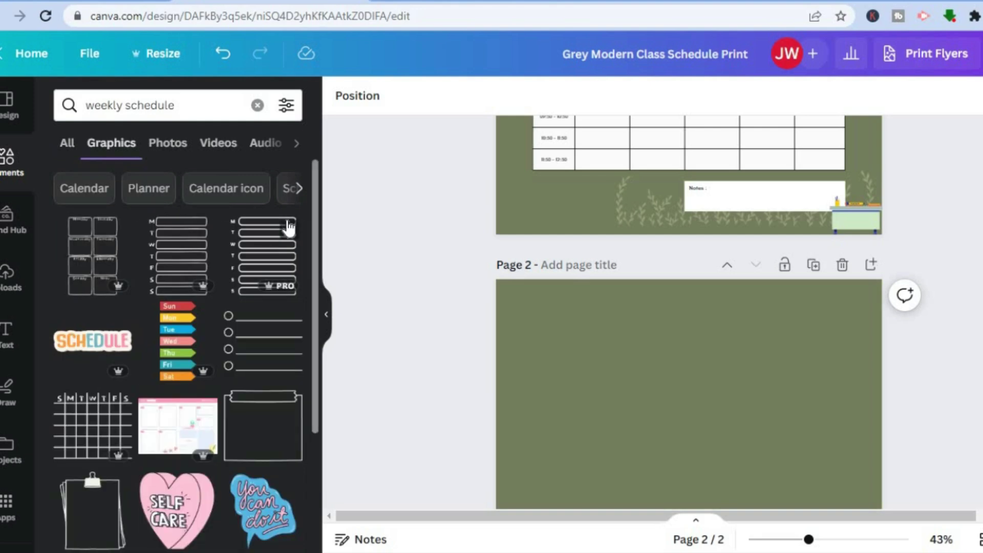
drag(315, 228, 313, 381)
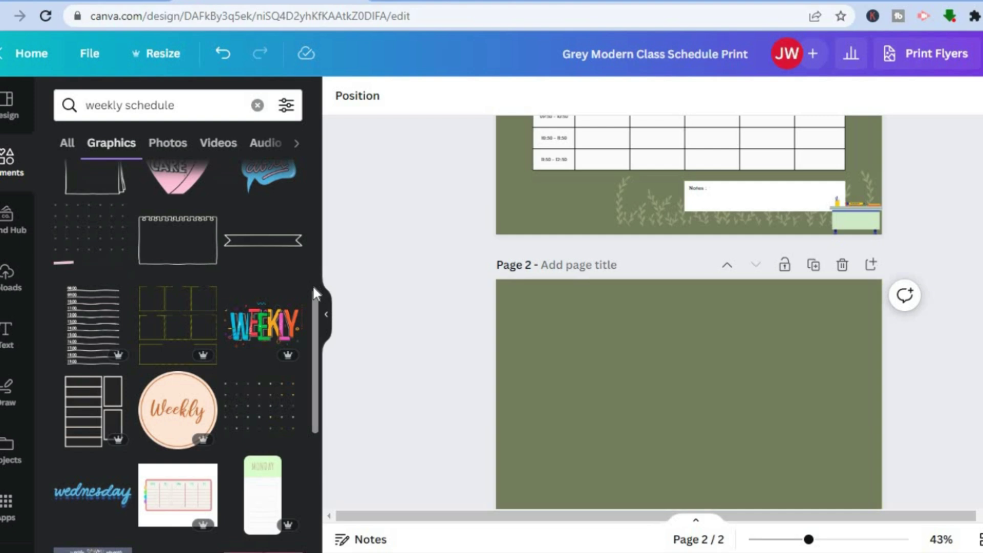
Apply the blue Colorful Abstract Irregular Shape Class Schedule template to page 2
click(12, 108)
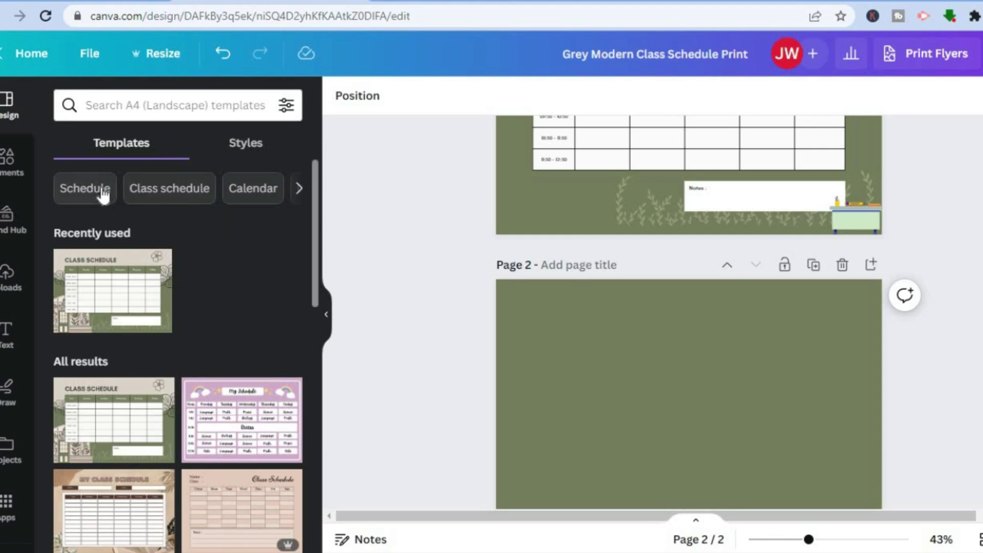
drag(315, 248, 315, 361)
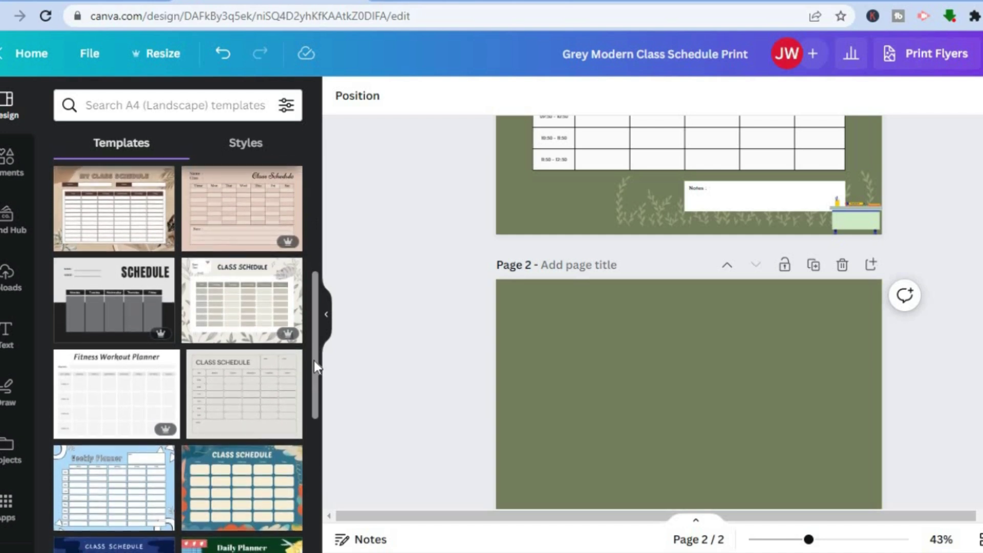
click(246, 486)
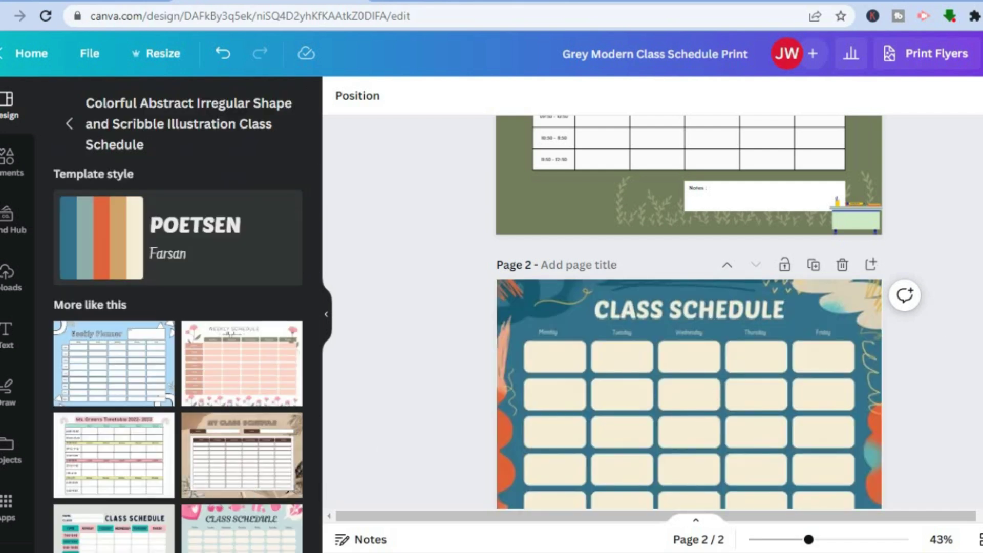
scroll(802, 464, down, 2)
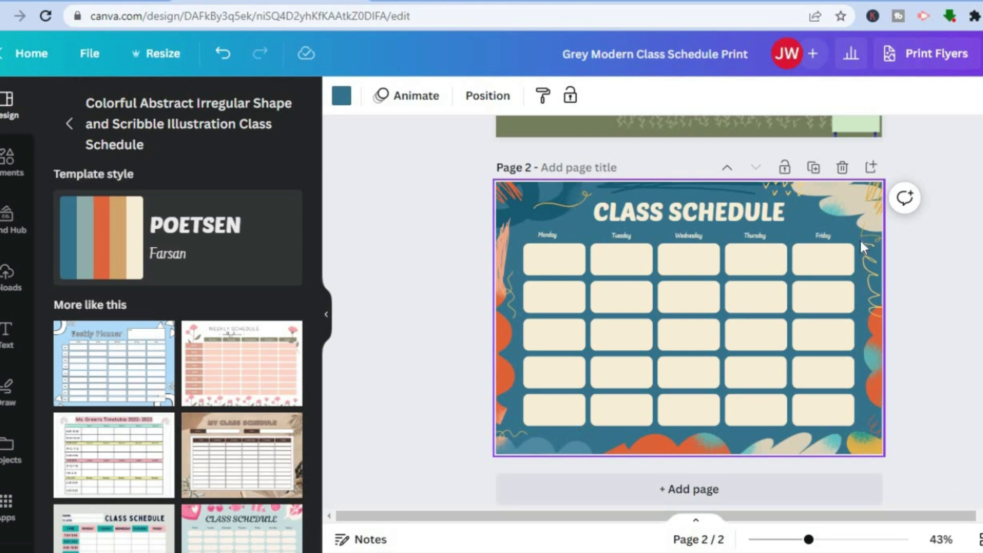
Change page 2's background from teal to the yellow document colour #facb01
click(341, 98)
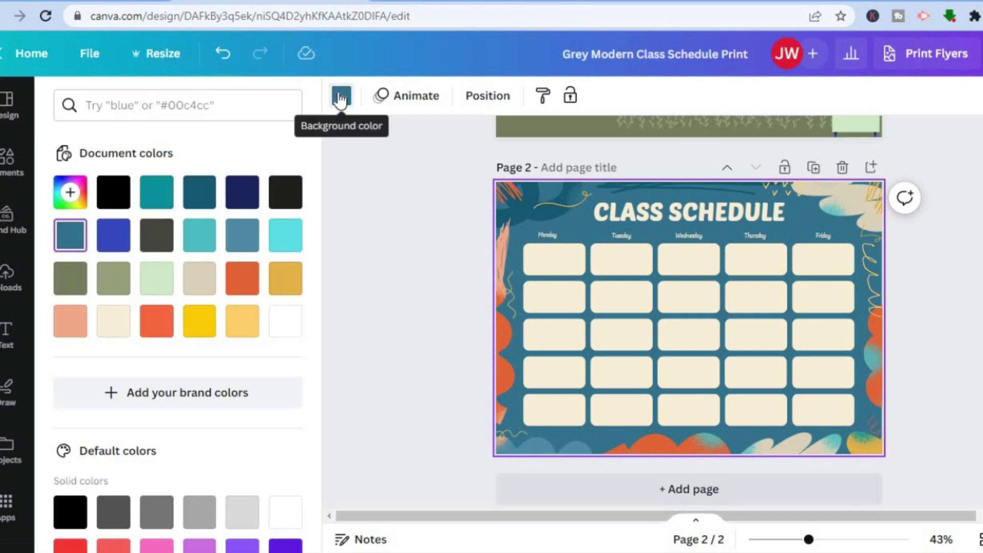
click(285, 323)
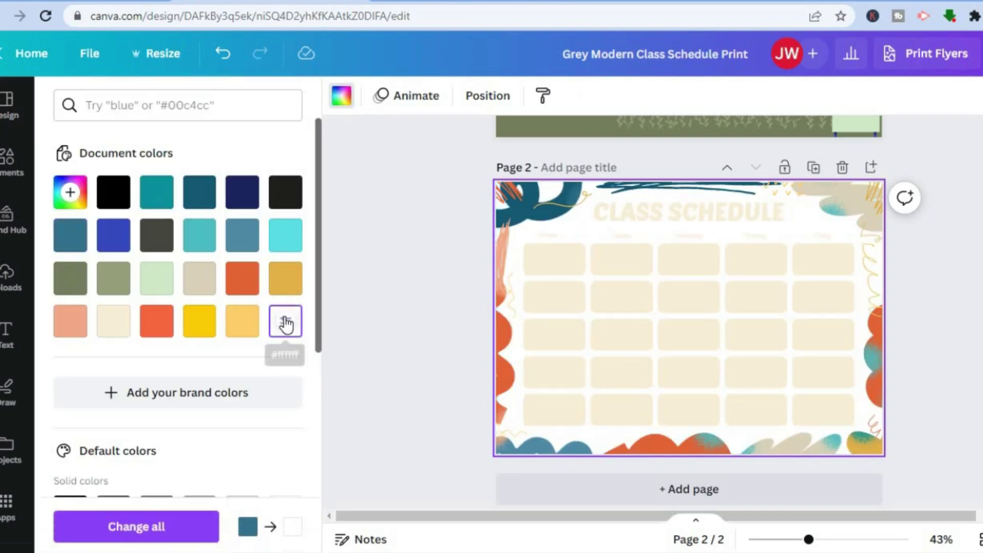
click(199, 323)
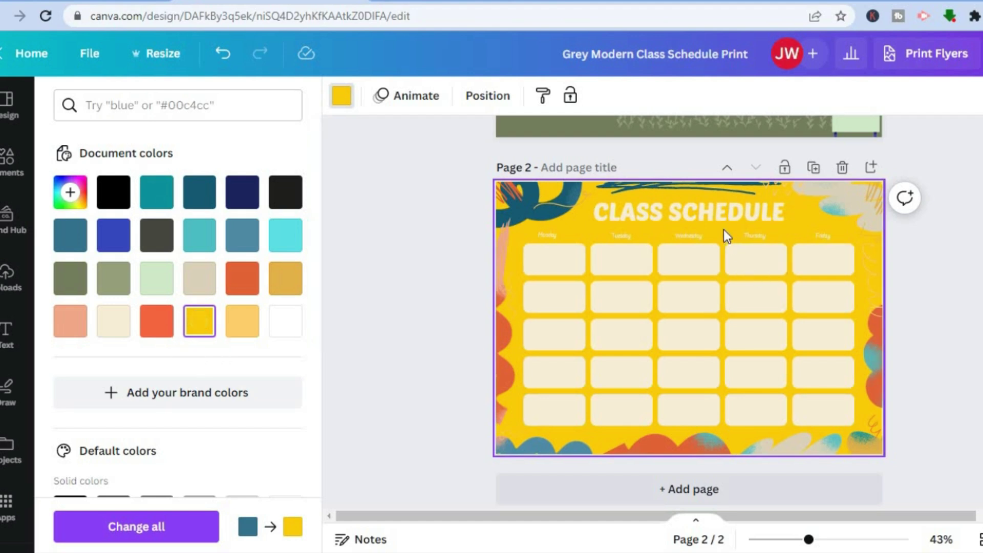
click(722, 216)
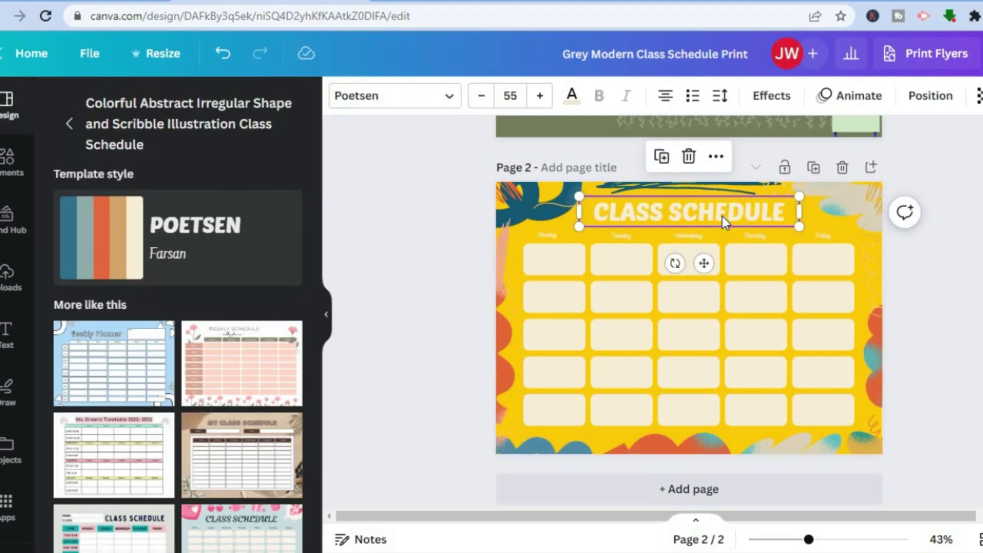
Check the CLASS SCHEDULE title and the Monday and Tuesday day labels on page 2
click(722, 216)
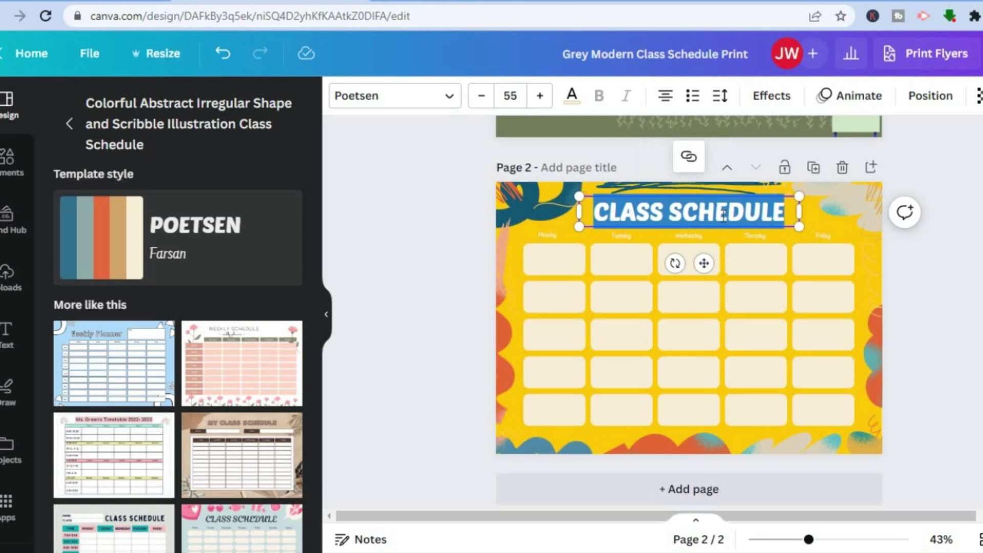
click(795, 212)
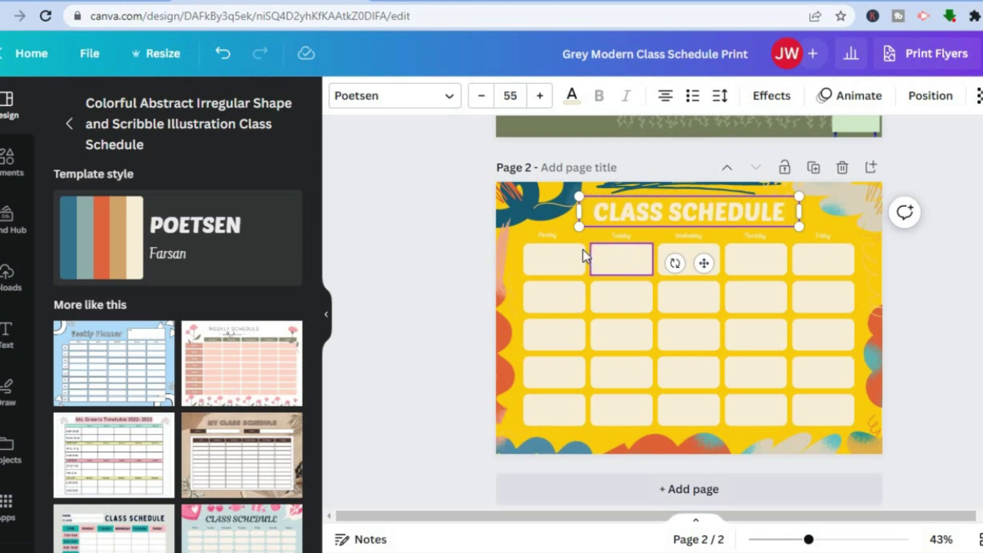
click(550, 241)
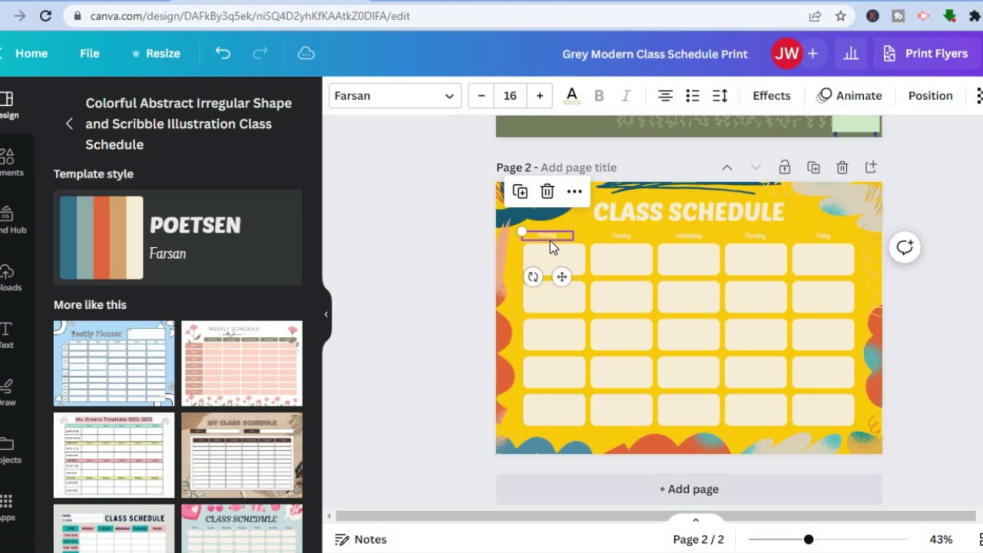
click(614, 240)
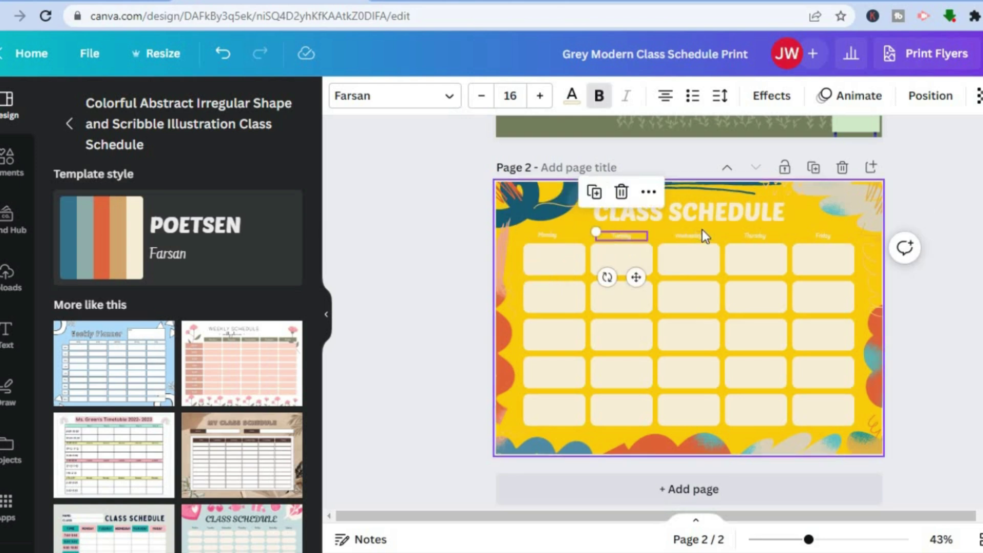
click(717, 265)
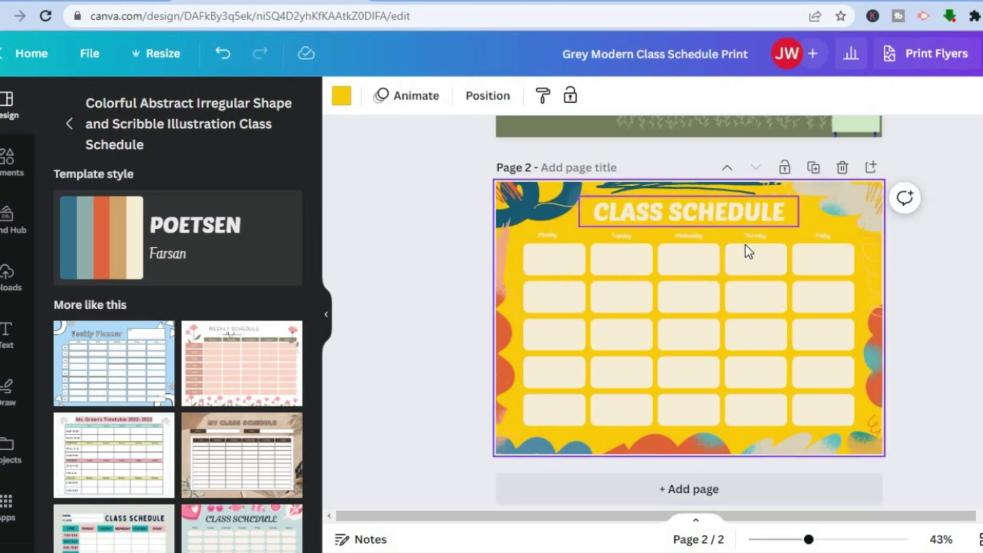
Duplicate the last Monday cell and place the copy below the column as a sixth cell
click(565, 267)
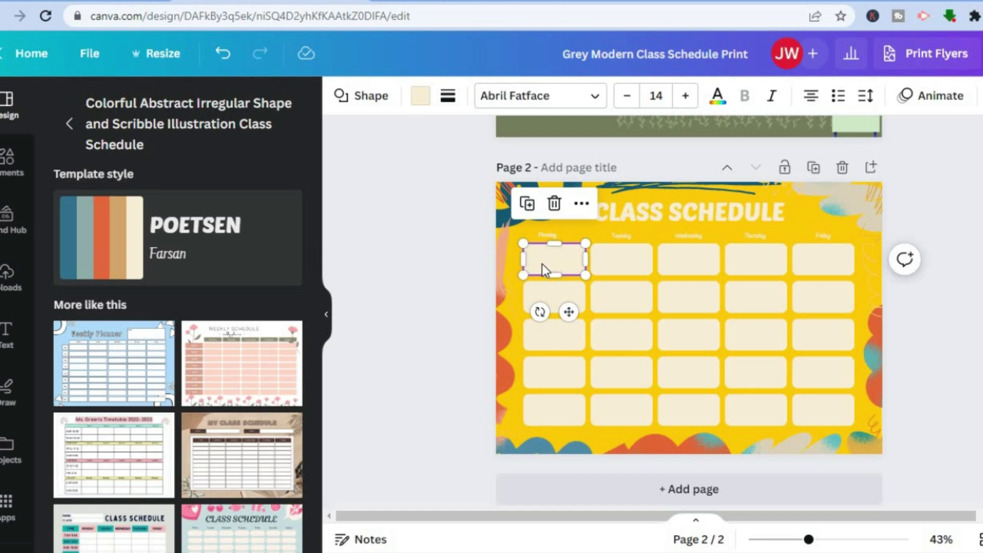
click(555, 307)
click(556, 342)
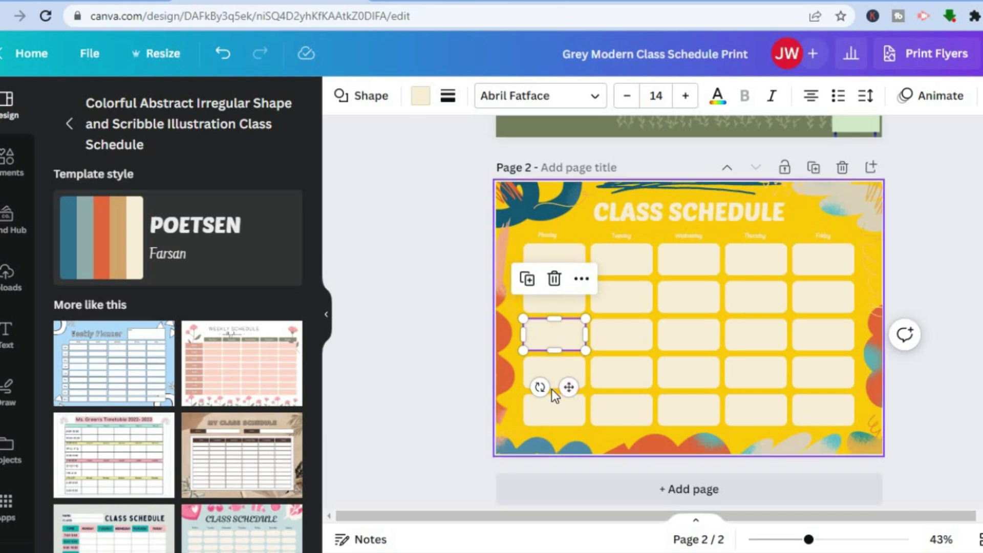
click(561, 420)
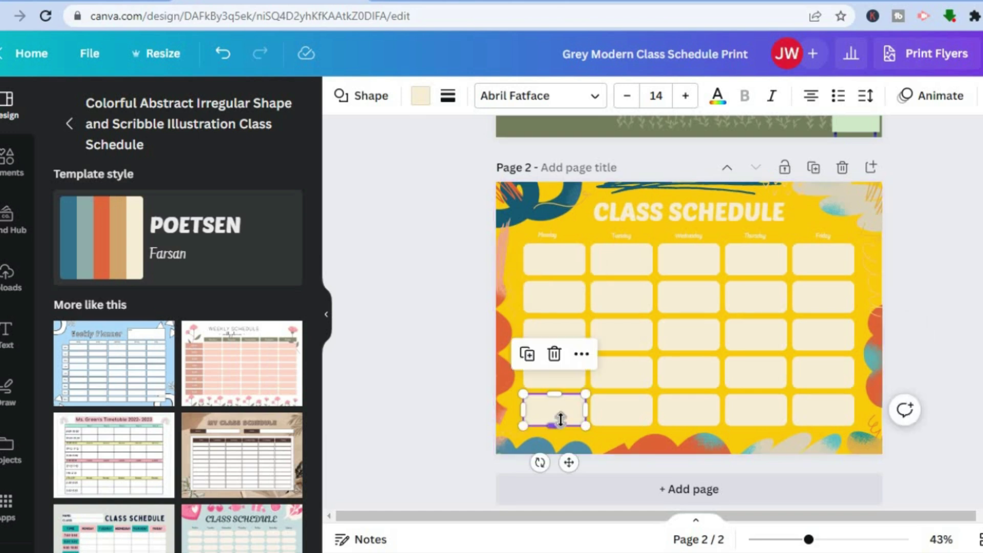
click(527, 358)
drag(557, 420, 545, 439)
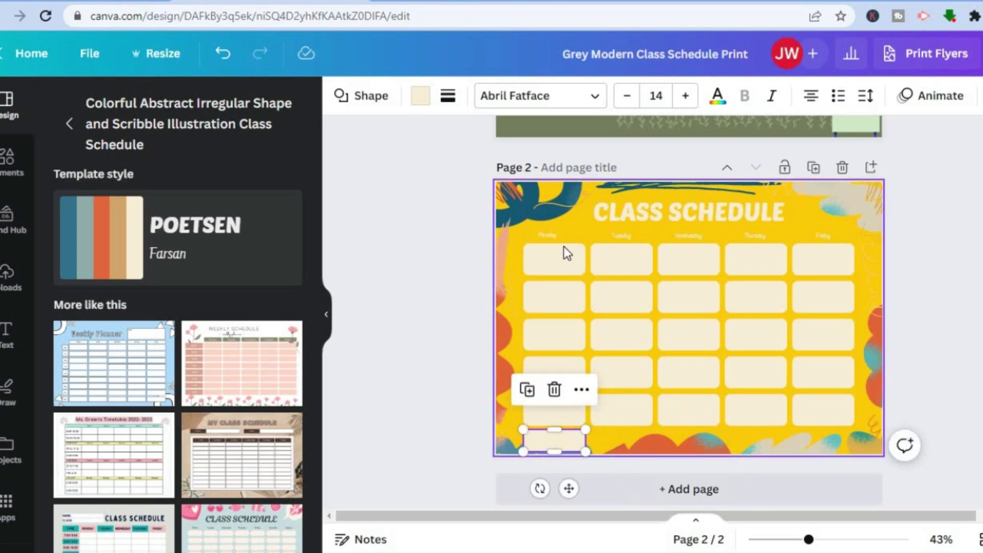
Raise the Monday label above the grid and nudge the second to fifth Monday cells upward
mouse_move(554, 235)
mouse_down()
mouse_move(554, 226)
mouse_move(553, 252)
mouse_up()
drag(552, 299, 552, 292)
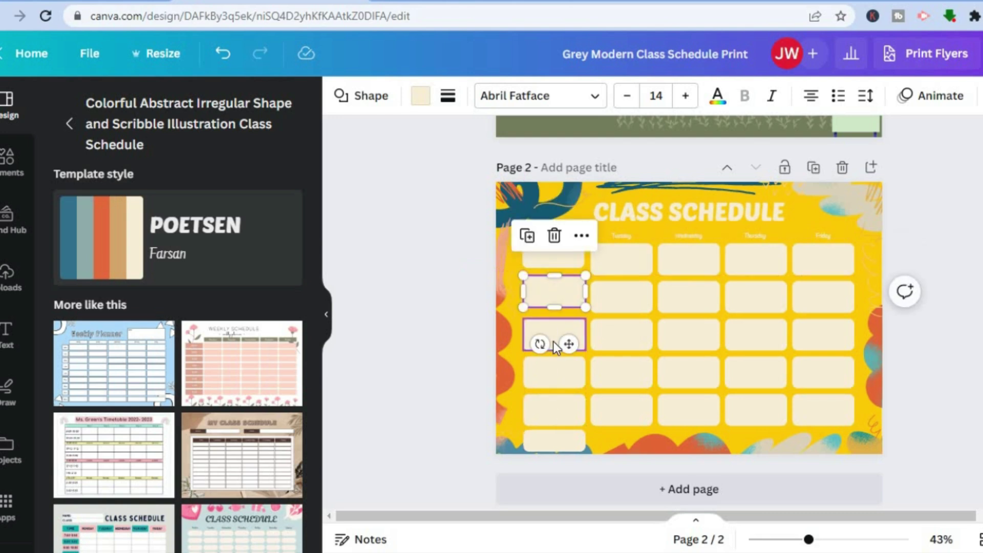
drag(553, 331, 552, 326)
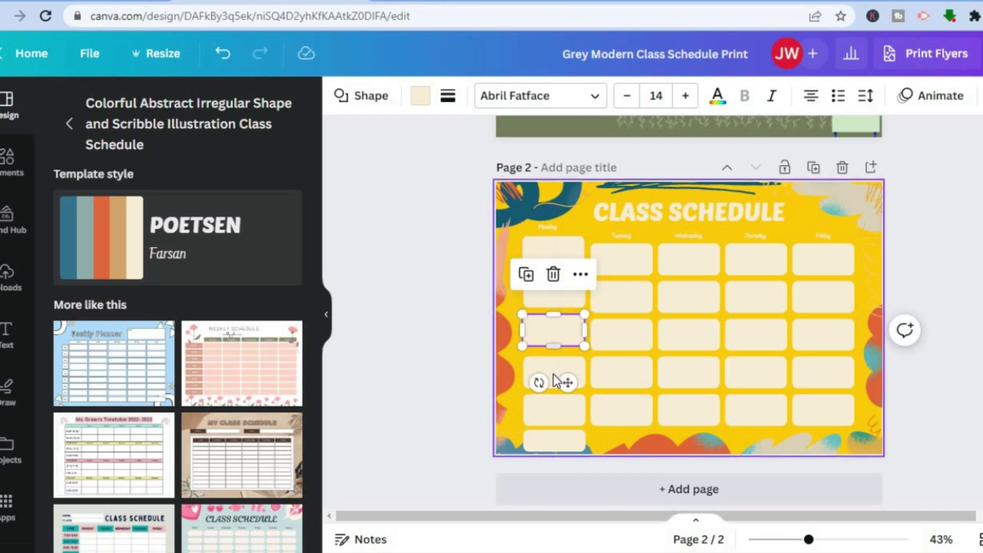
mouse_move(554, 376)
mouse_down()
mouse_move(553, 361)
mouse_move(552, 371)
mouse_up()
click(560, 407)
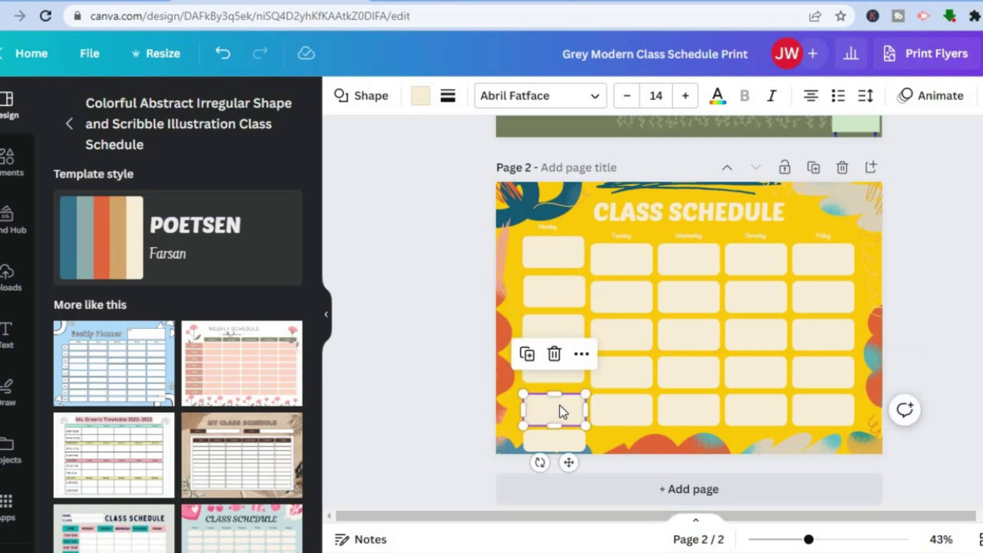
drag(560, 407, 560, 402)
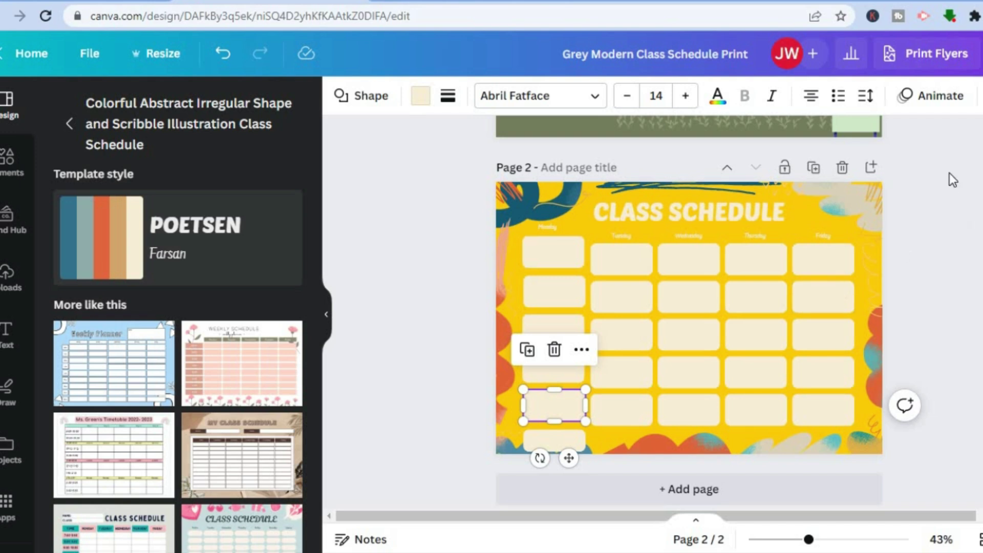
Open Download and keep All pages (2) selected with PNG at 2,000 × 1,414 px
scroll(689, 308, up, 5)
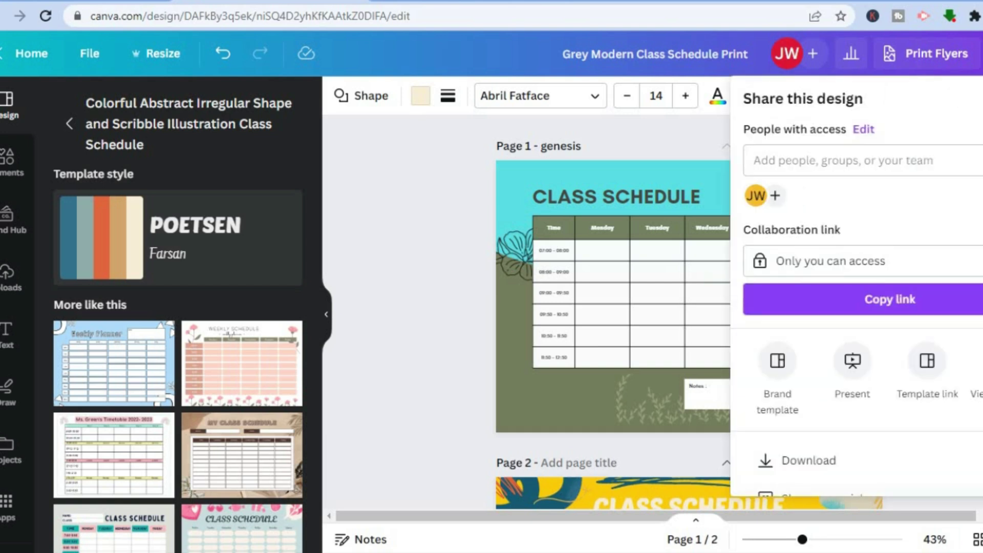
scroll(855, 307, down, 2)
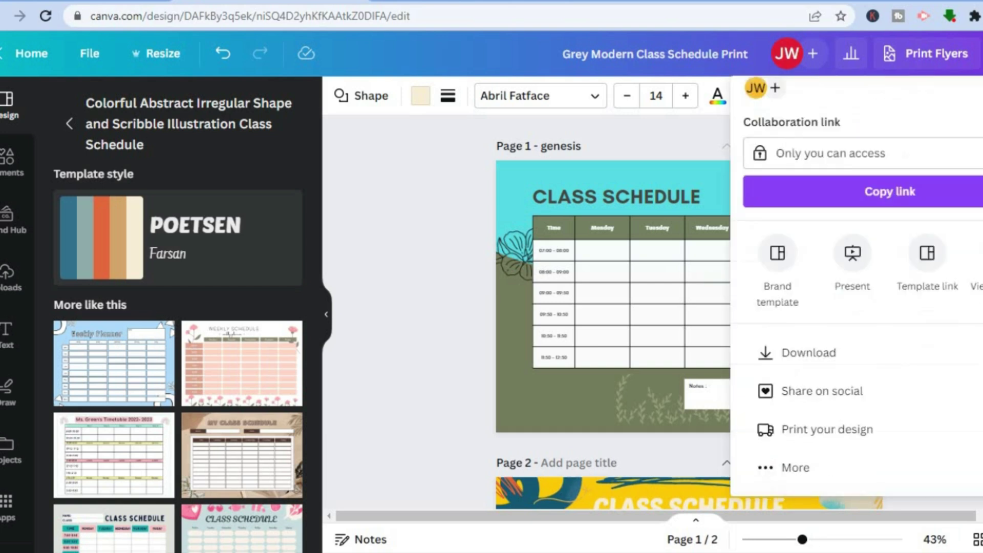
click(852, 350)
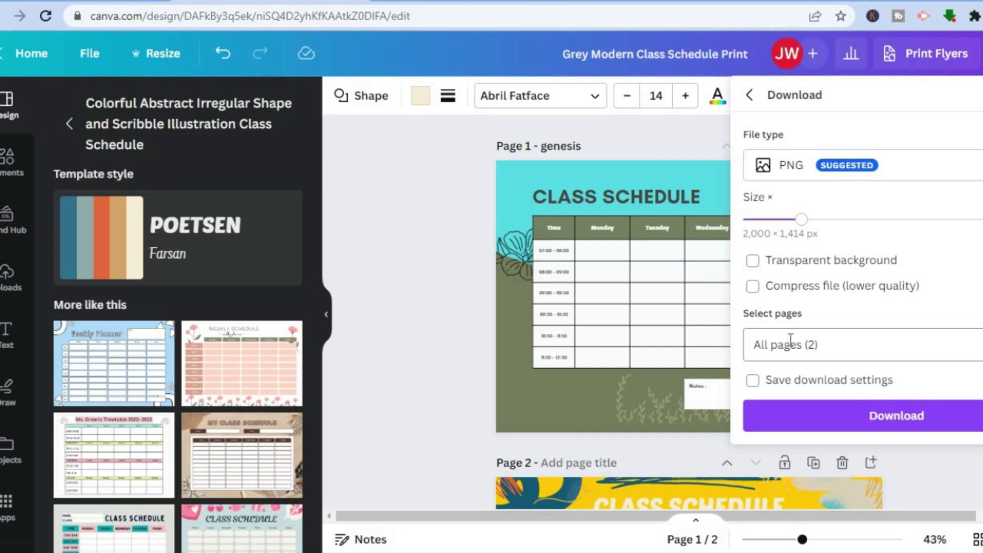
click(897, 344)
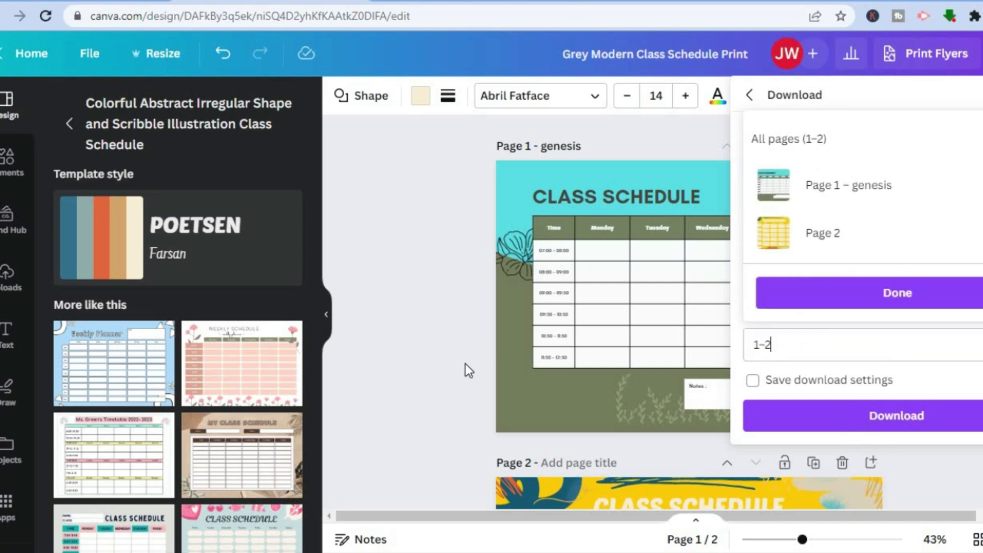
click(382, 333)
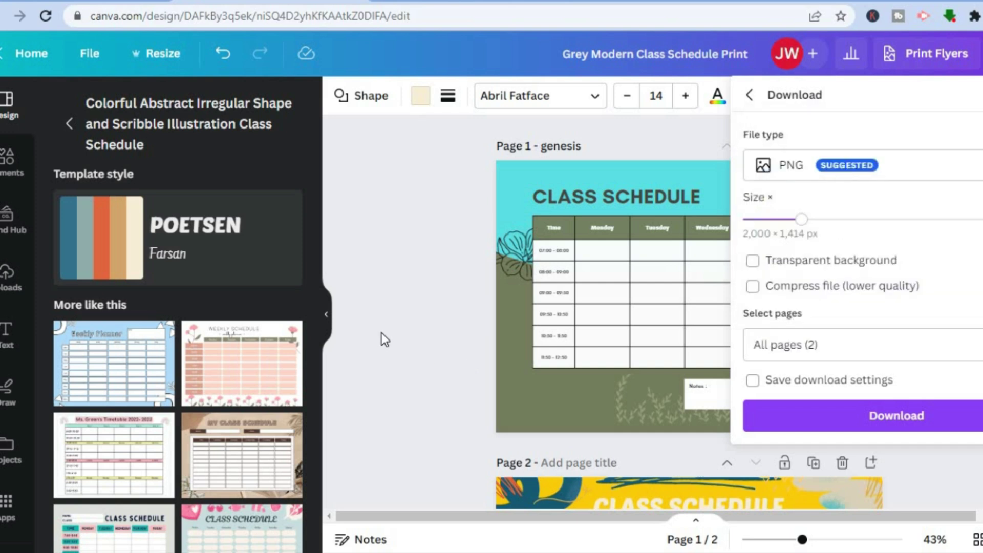